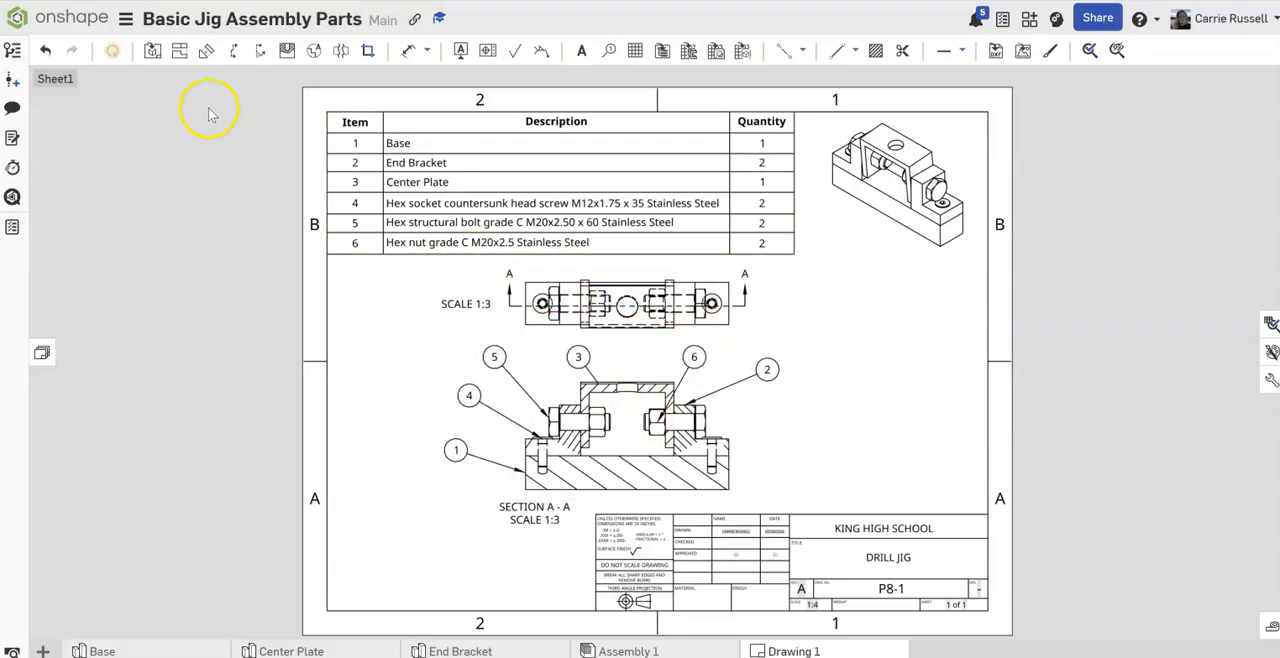
Step: Open the P7-1 Center Plate document from the recent documents and show the assembly's bill of materials
left_click(76, 20)
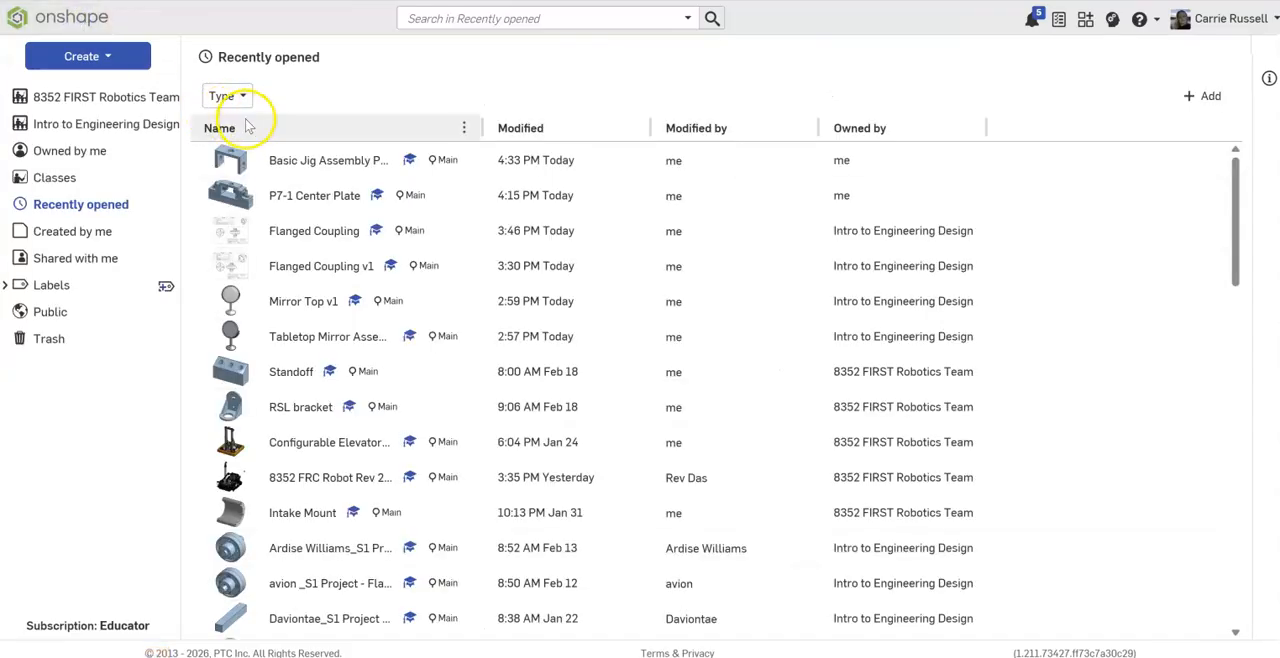
left_click(304, 193)
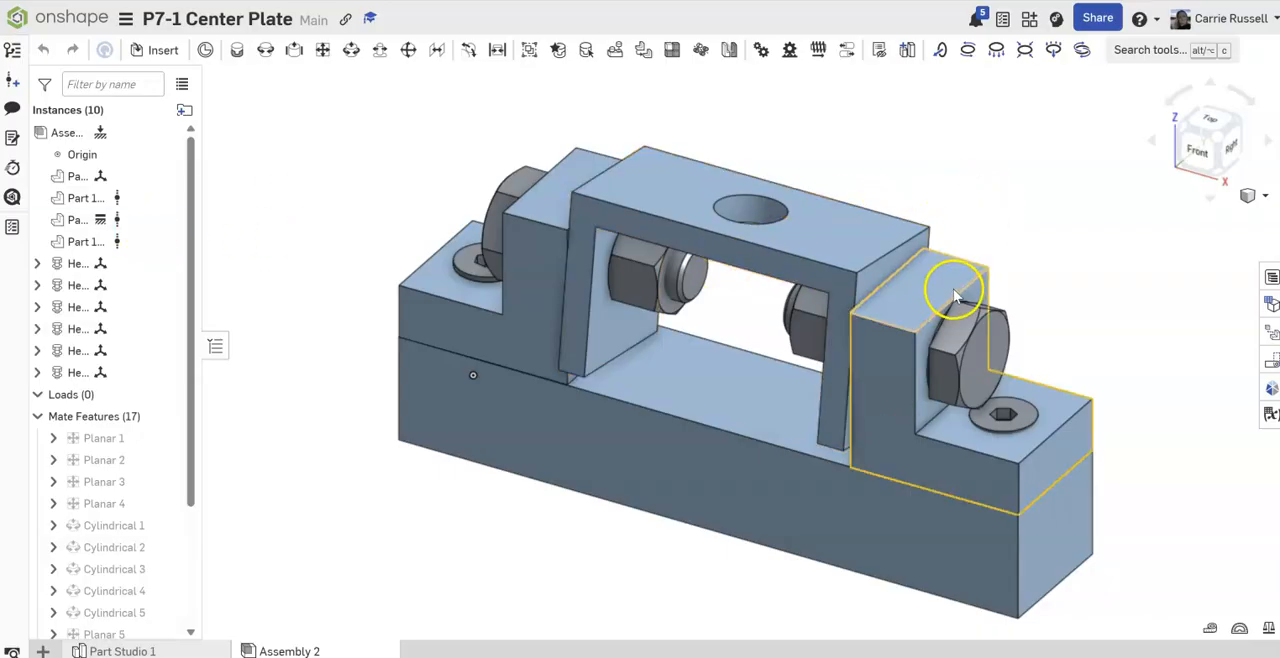
left_click(1270, 277)
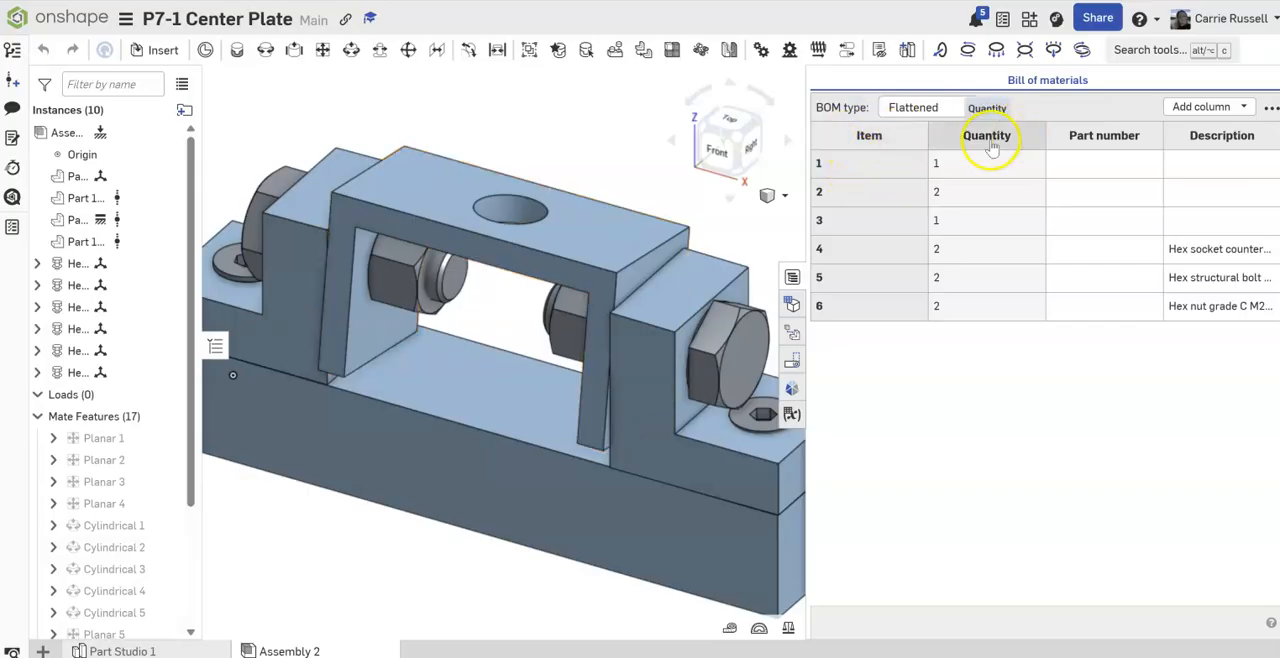
Step: Remove the Part number and Quantity columns from the bill of materials
right_click(1104, 141)
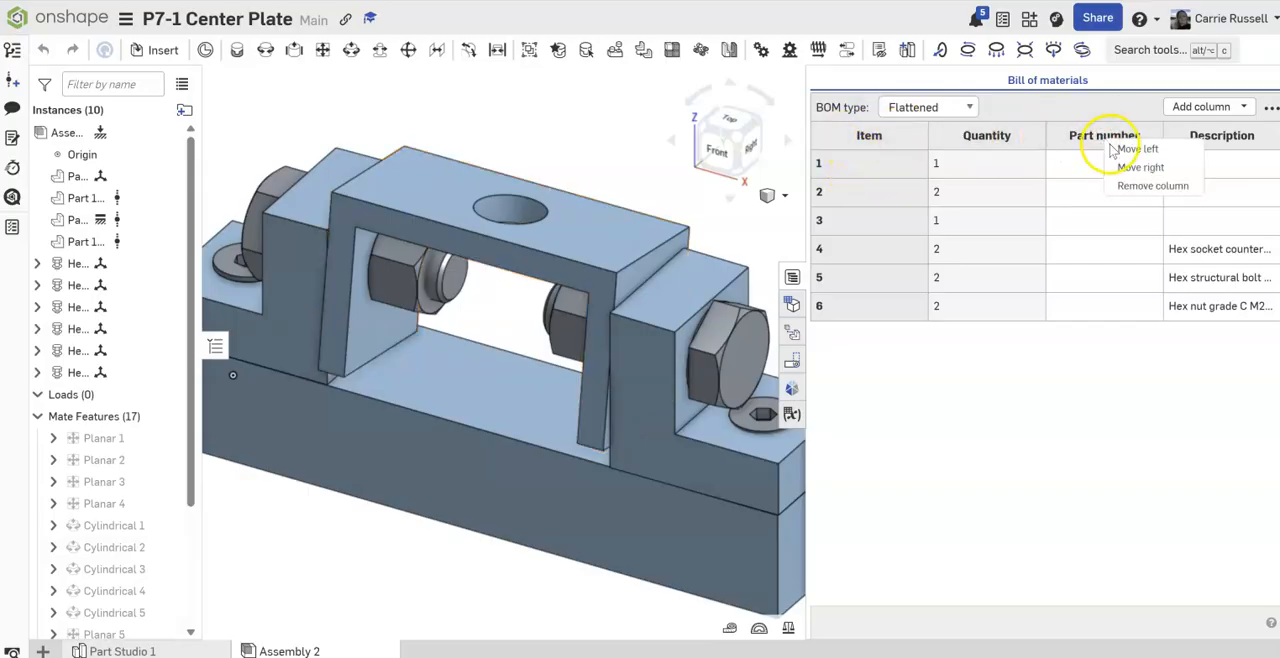
left_click(1128, 189)
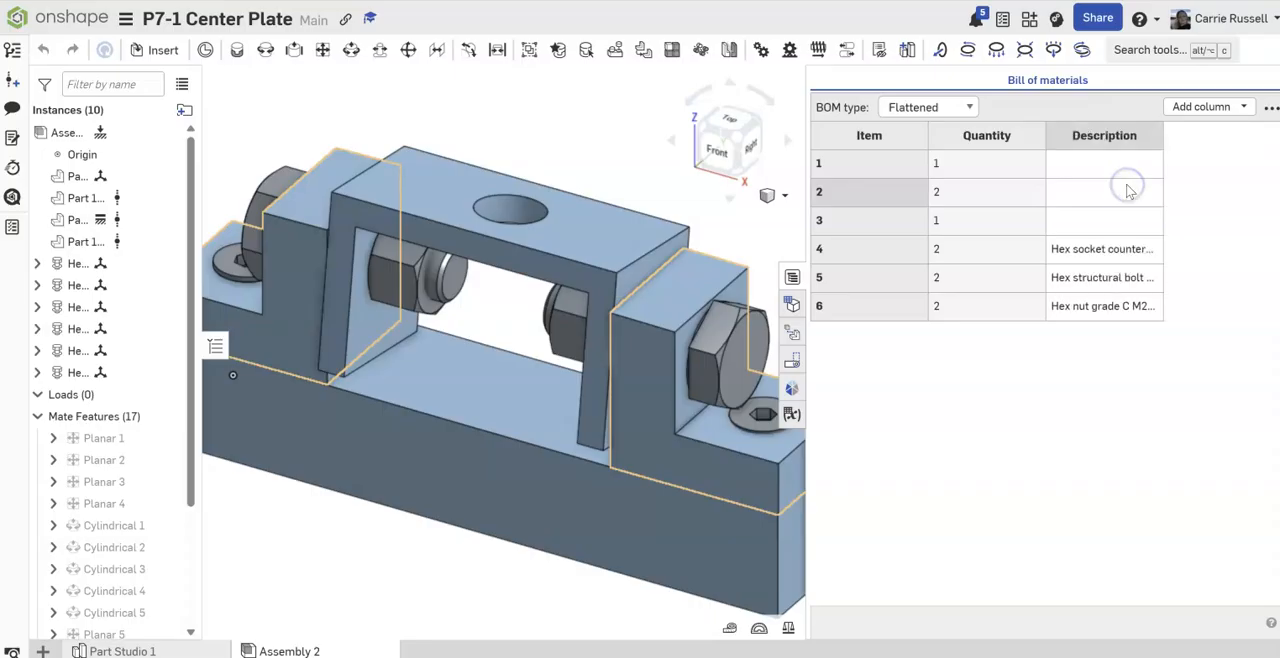
right_click(1003, 143)
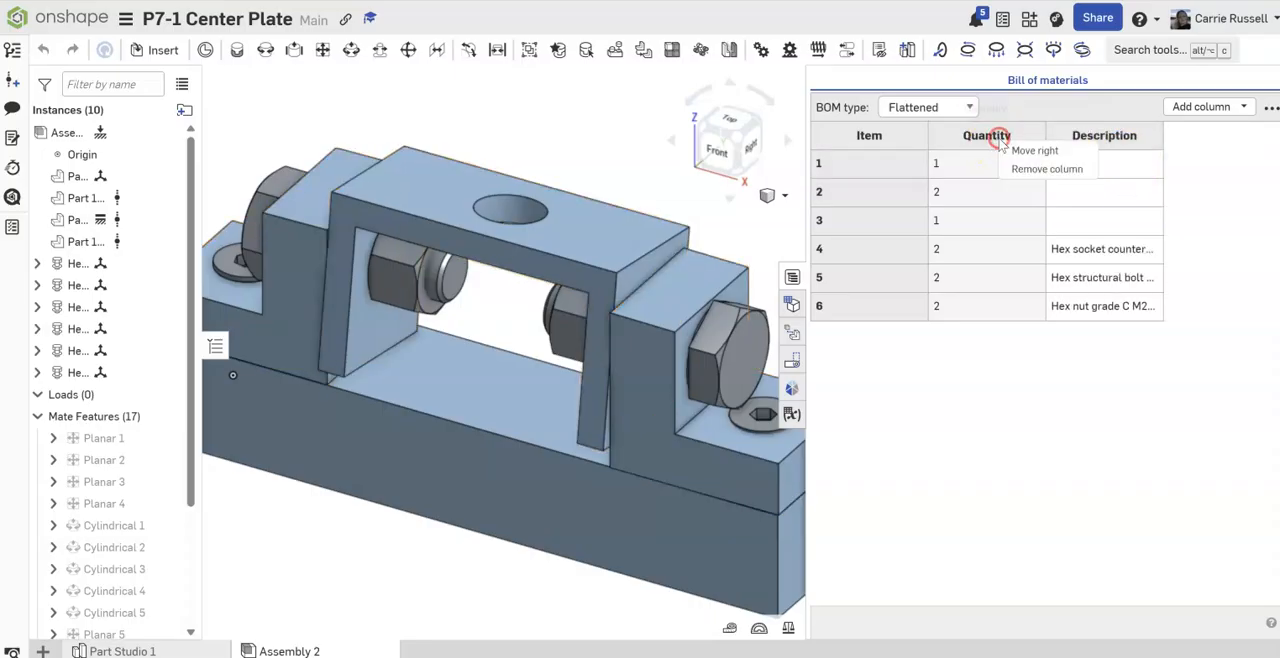
left_click(1036, 168)
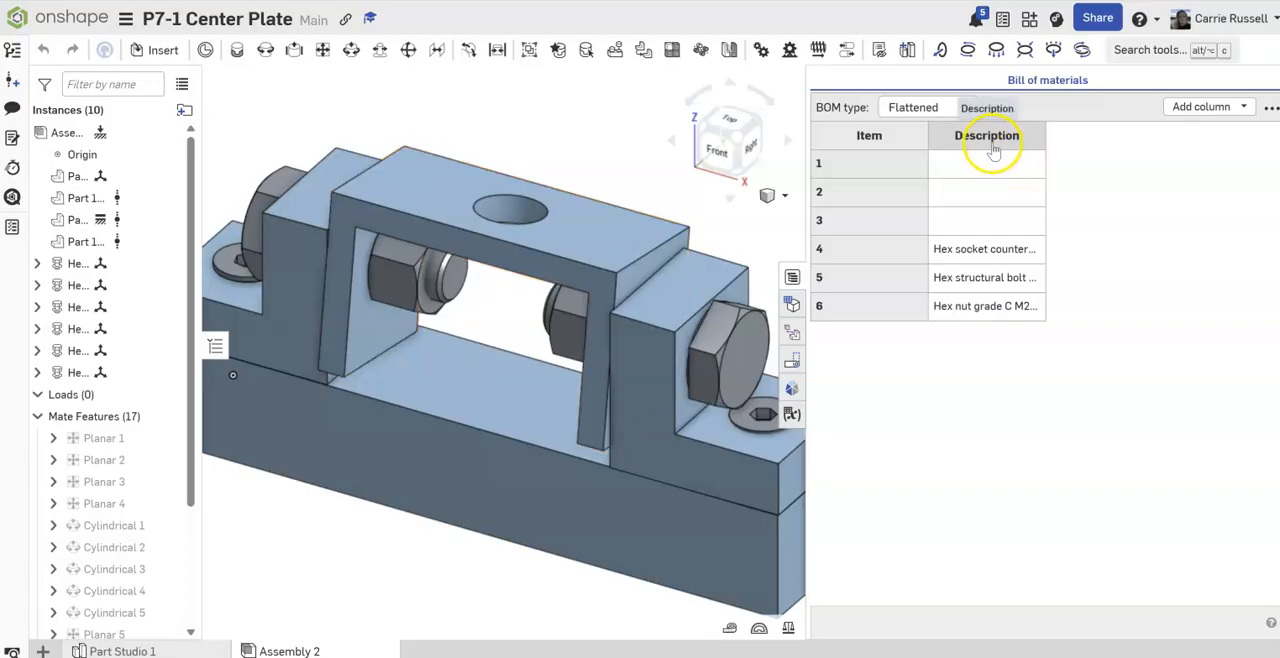
Step: Add a Quantity column after Description in the bill of materials and widen the Description column
right_click(993, 143)
left_click(931, 141)
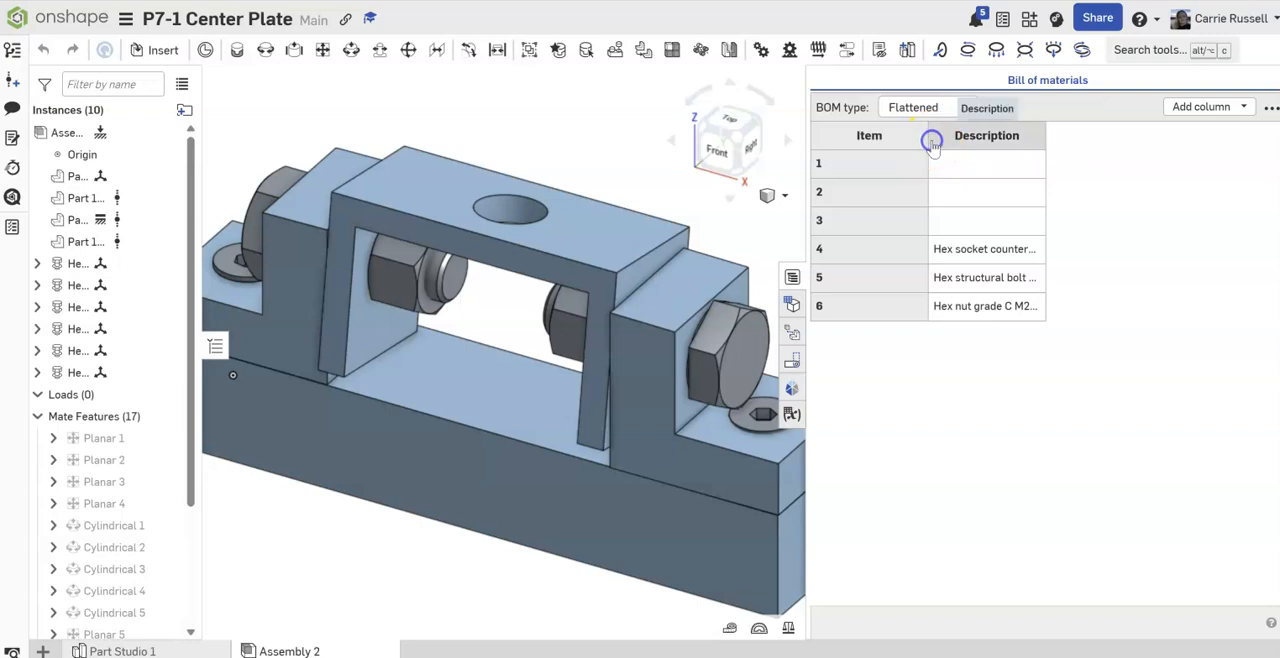
left_click(1193, 108)
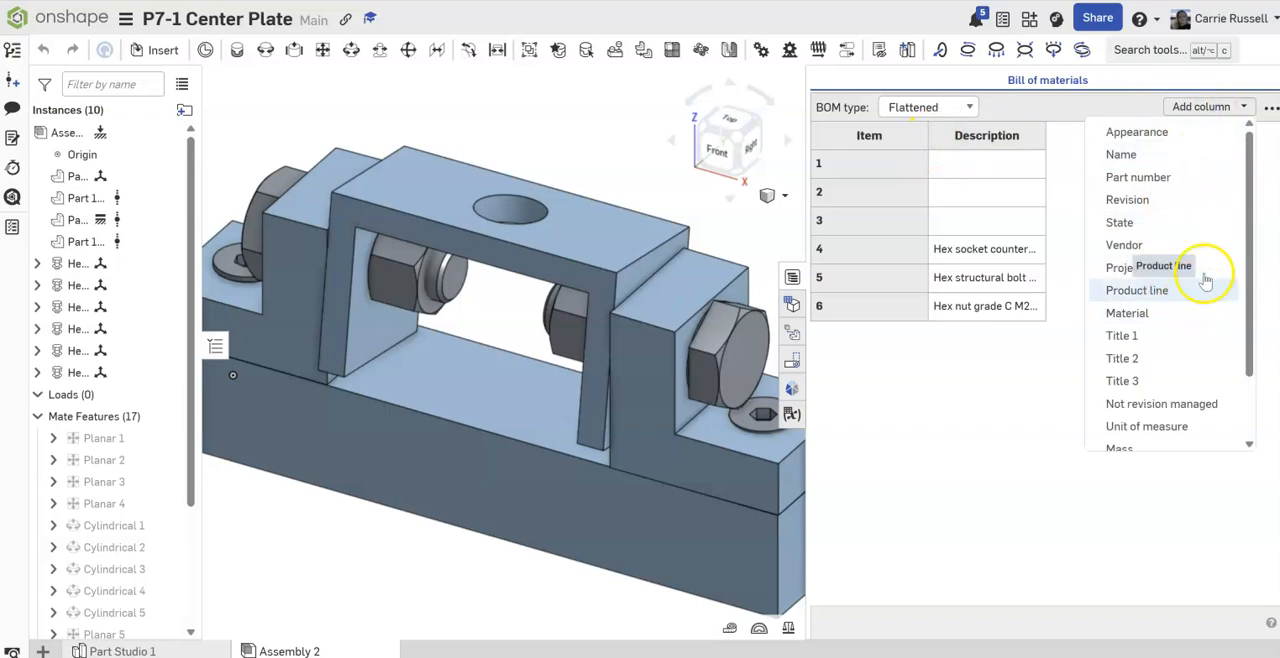
left_click_drag(1248, 290, 1249, 354)
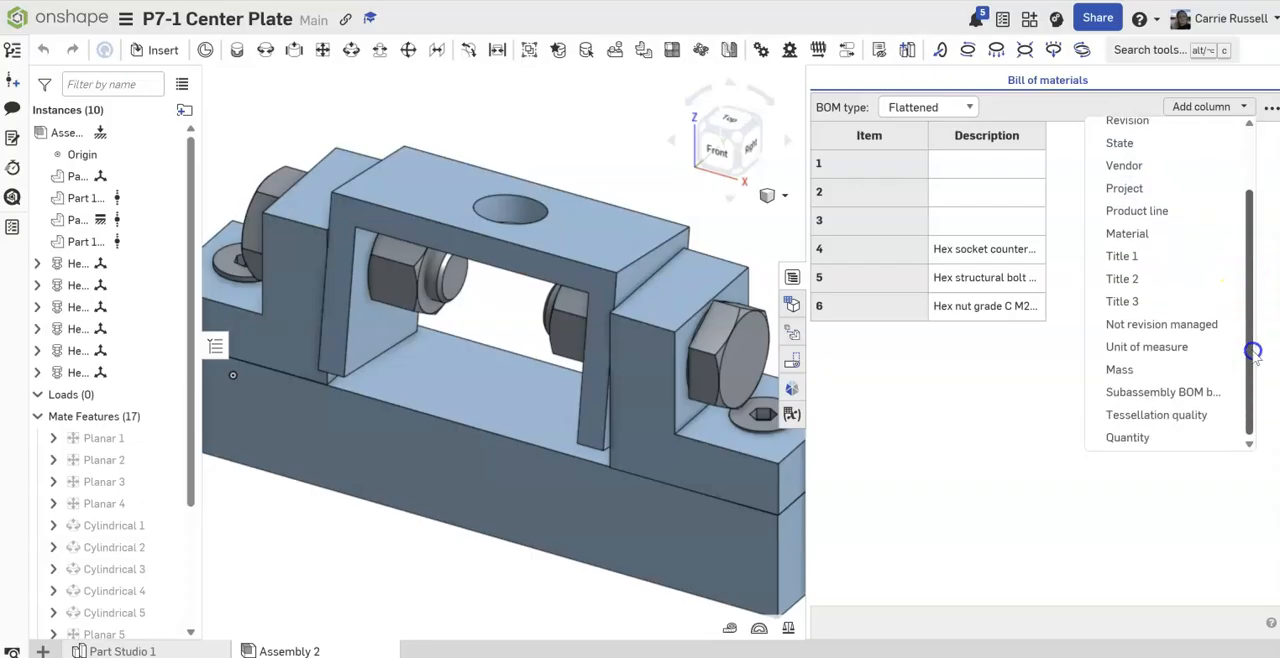
left_click(1145, 436)
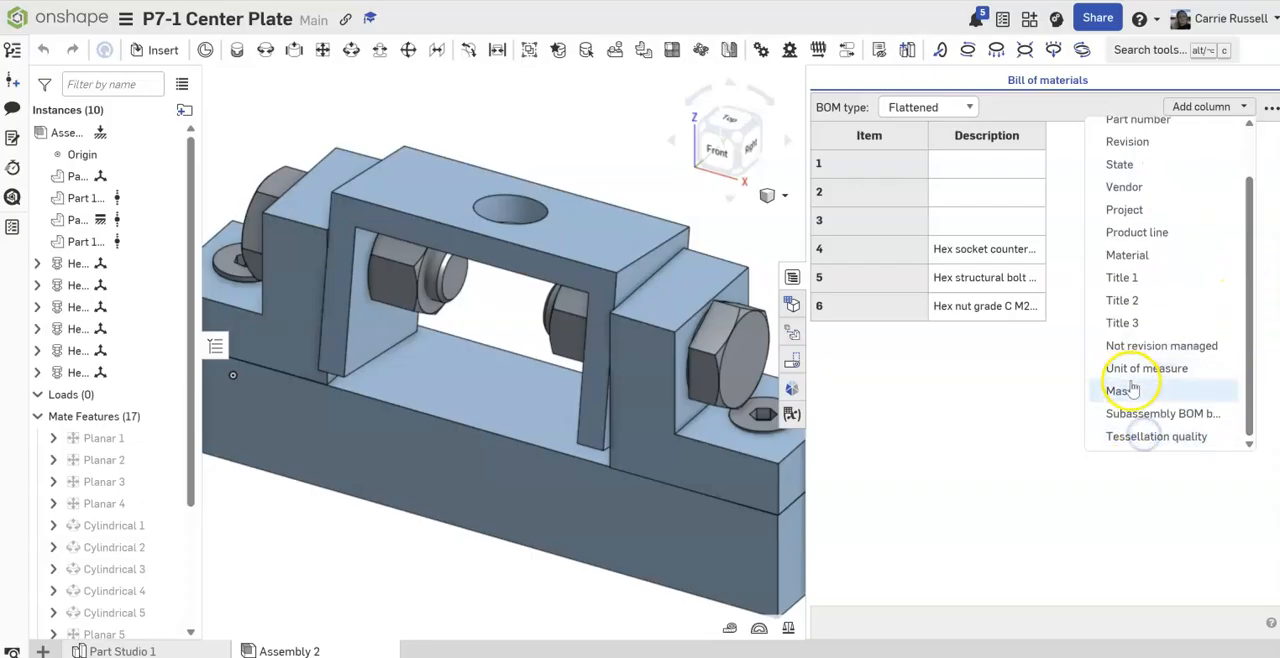
left_click(1054, 166)
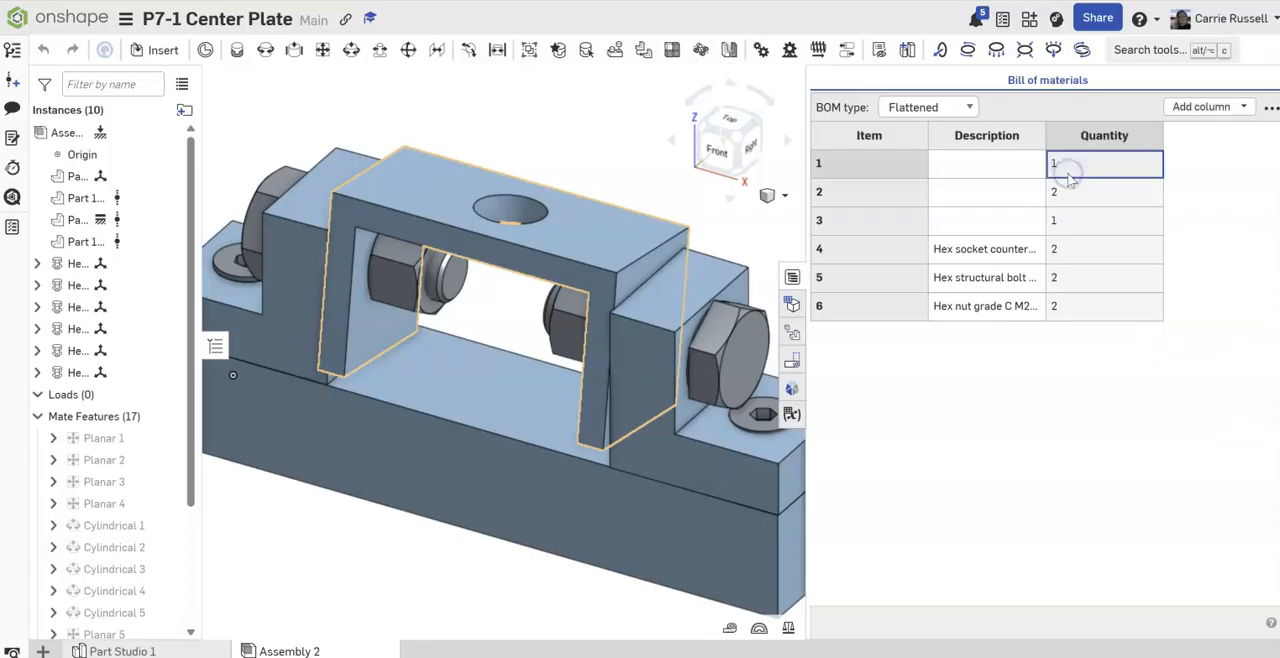
left_click_drag(1015, 138, 1135, 134)
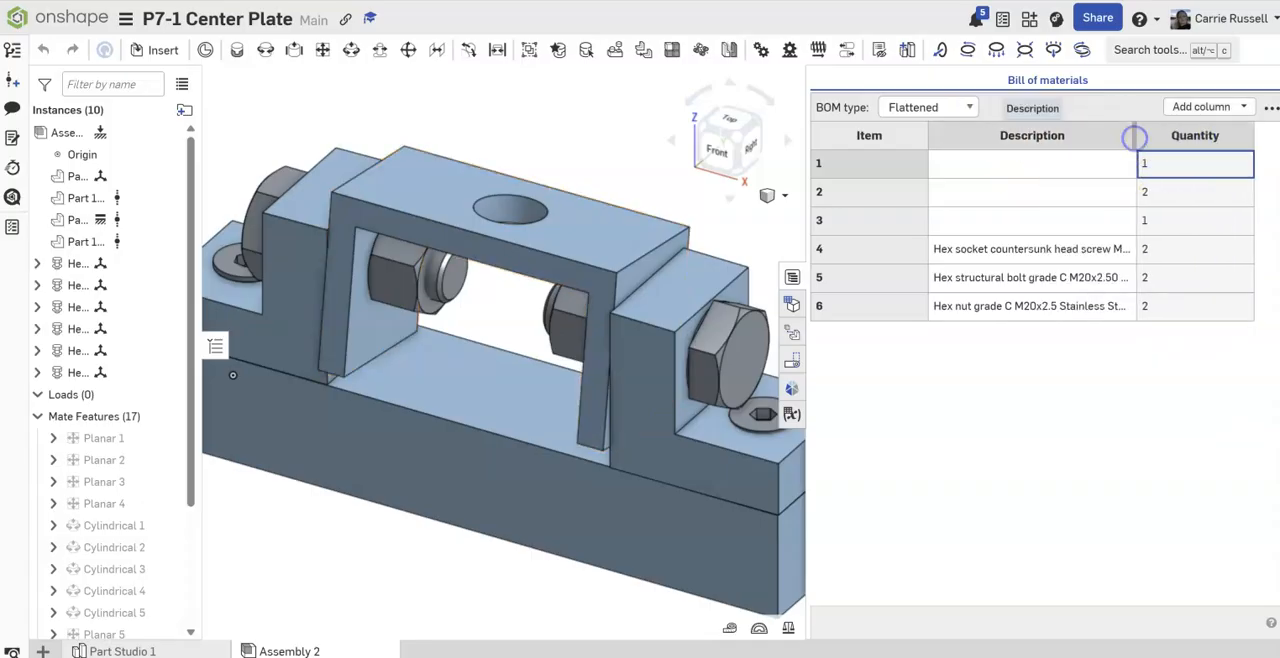
Step: Enter the descriptions Center Plate, End Bracket and Base Plate for items 1, 2 and 3 of the bill of materials
left_click(978, 166)
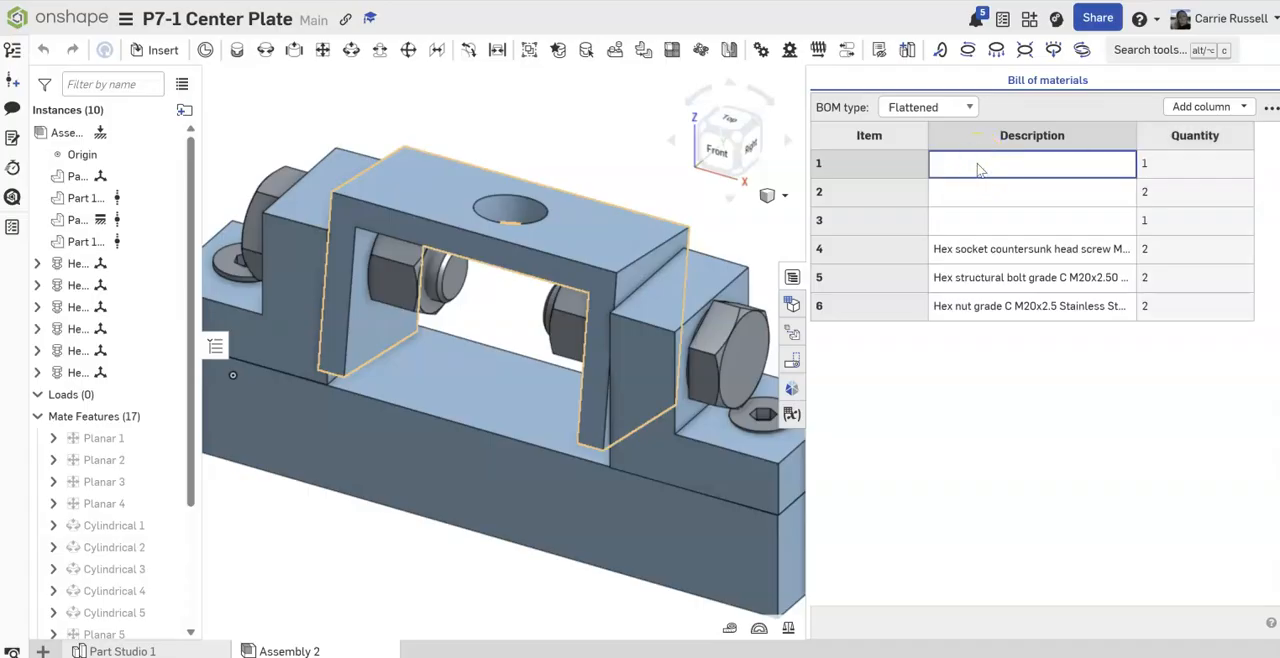
type("Center Plate")
left_click(981, 194)
type("End Bracket")
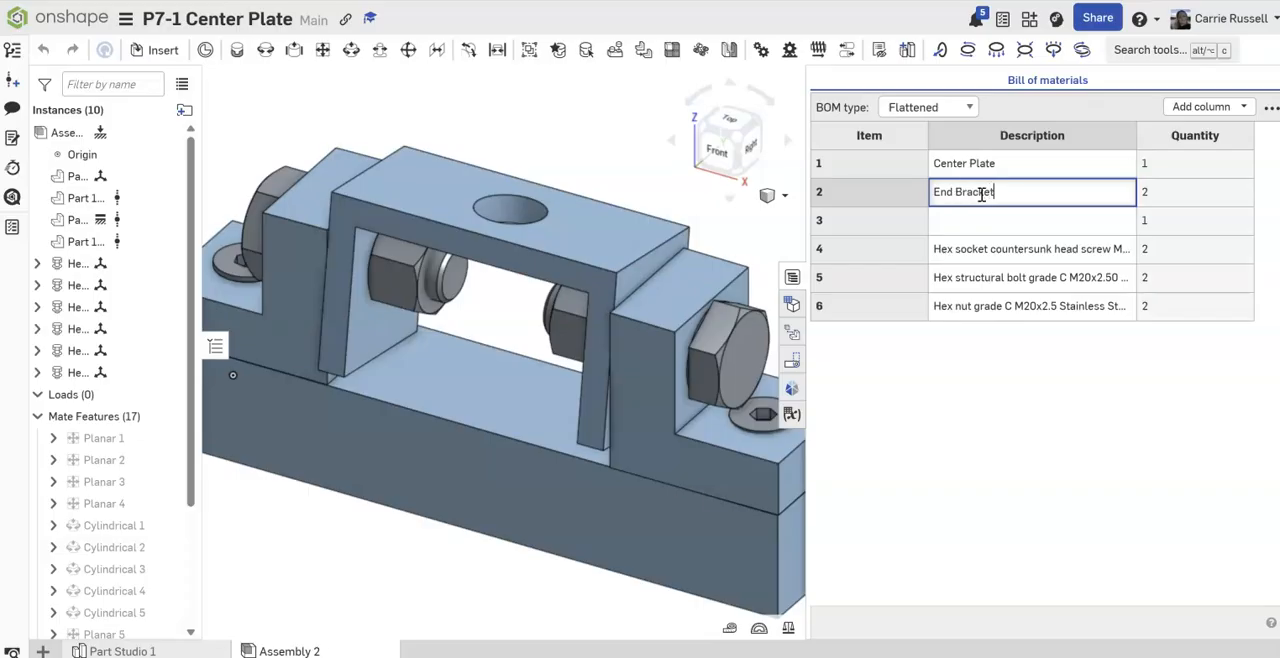
left_click(981, 220)
type("Bas")
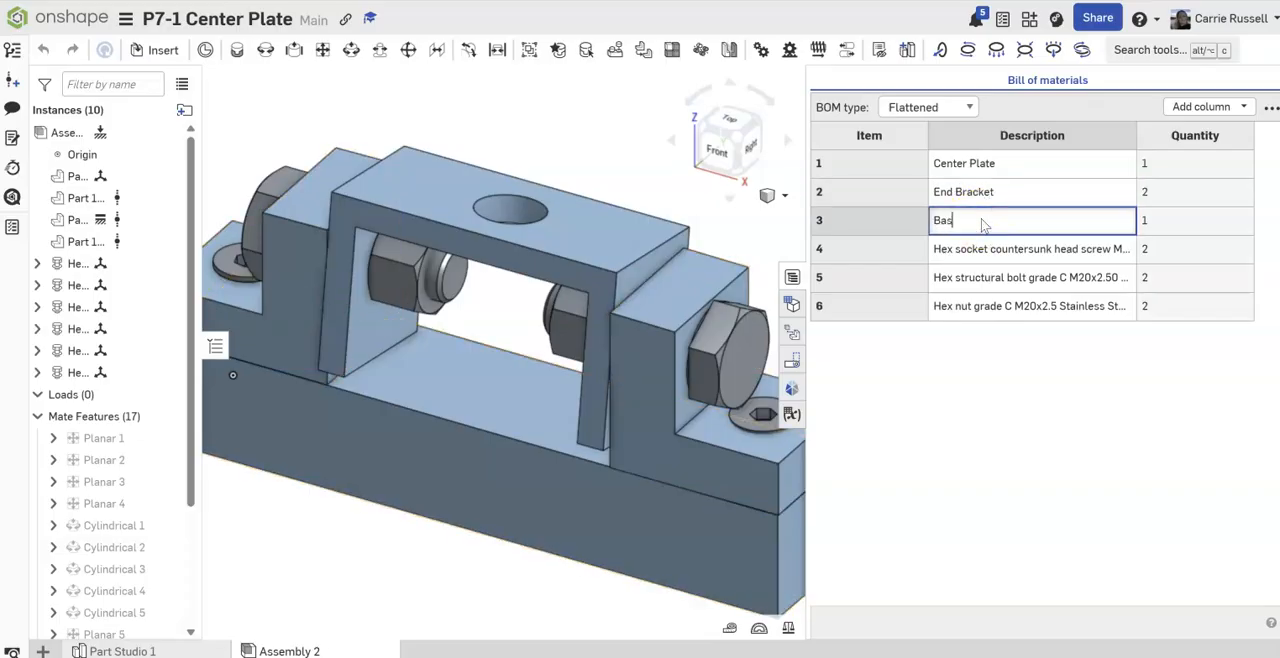
type("e Plate")
Step: Move the base plate part to the start of the assembly's instances and collapse the mate features
left_click(895, 222)
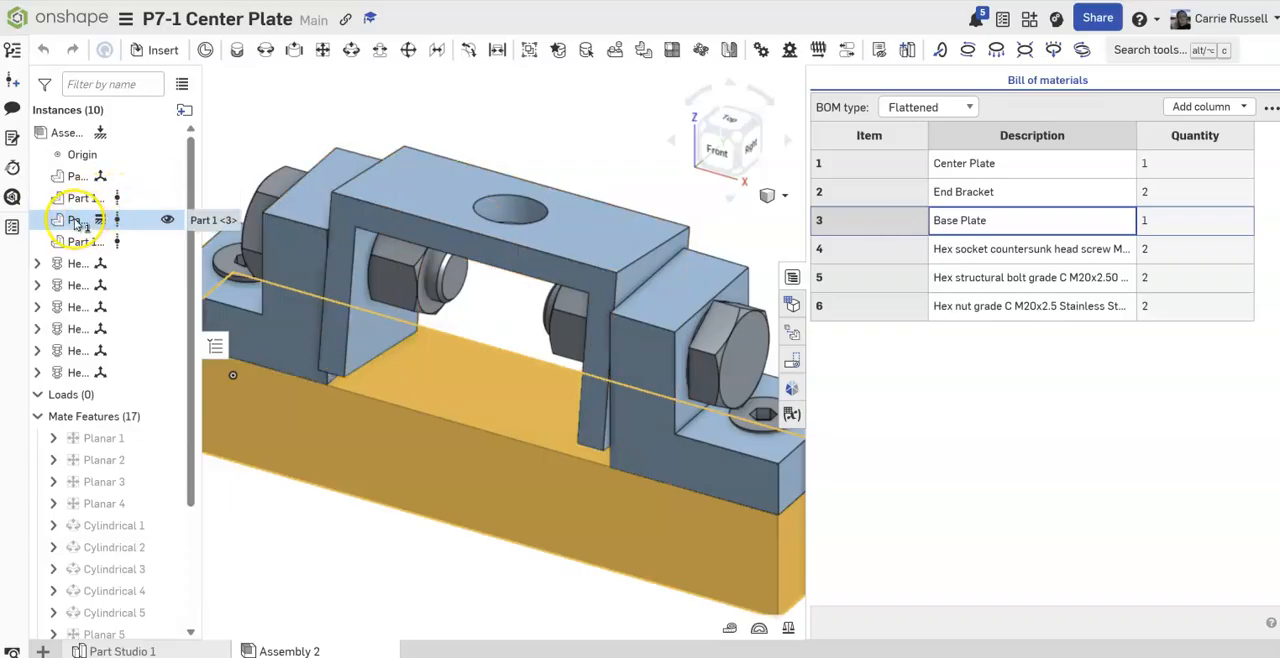
left_click_drag(78, 225, 84, 170)
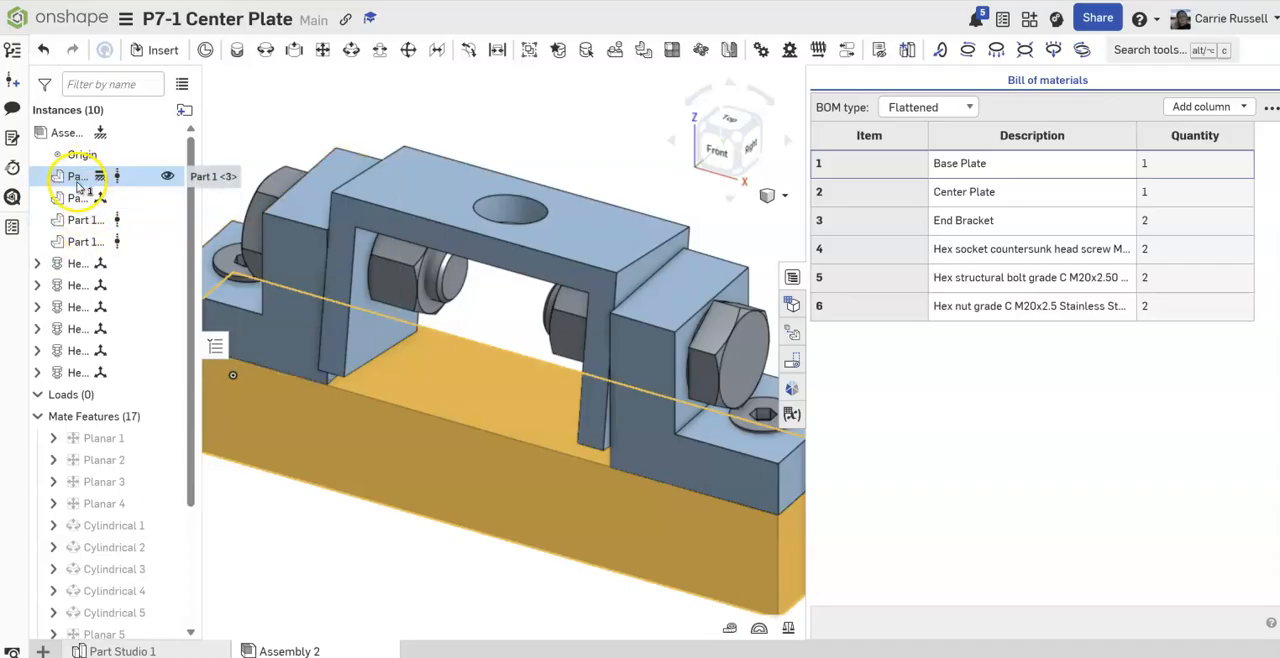
left_click(37, 416)
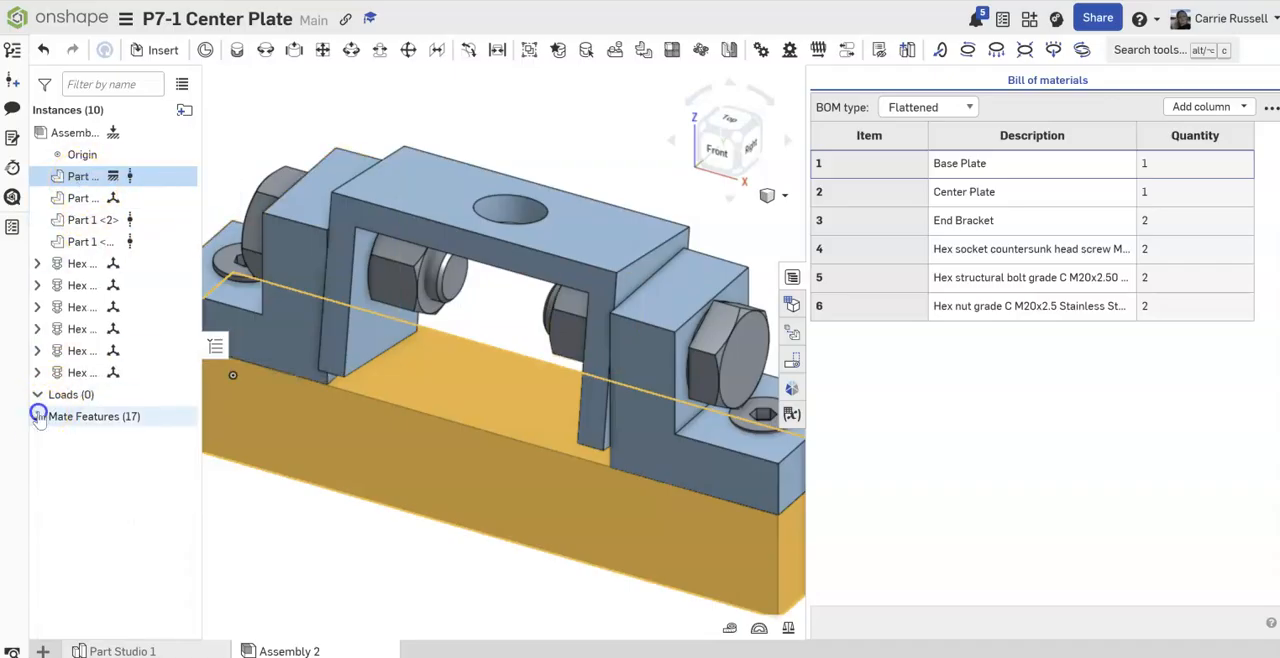
Step: Create a new drawing from the ANSI_A_INCH.dwt template with no views
left_click(40, 650)
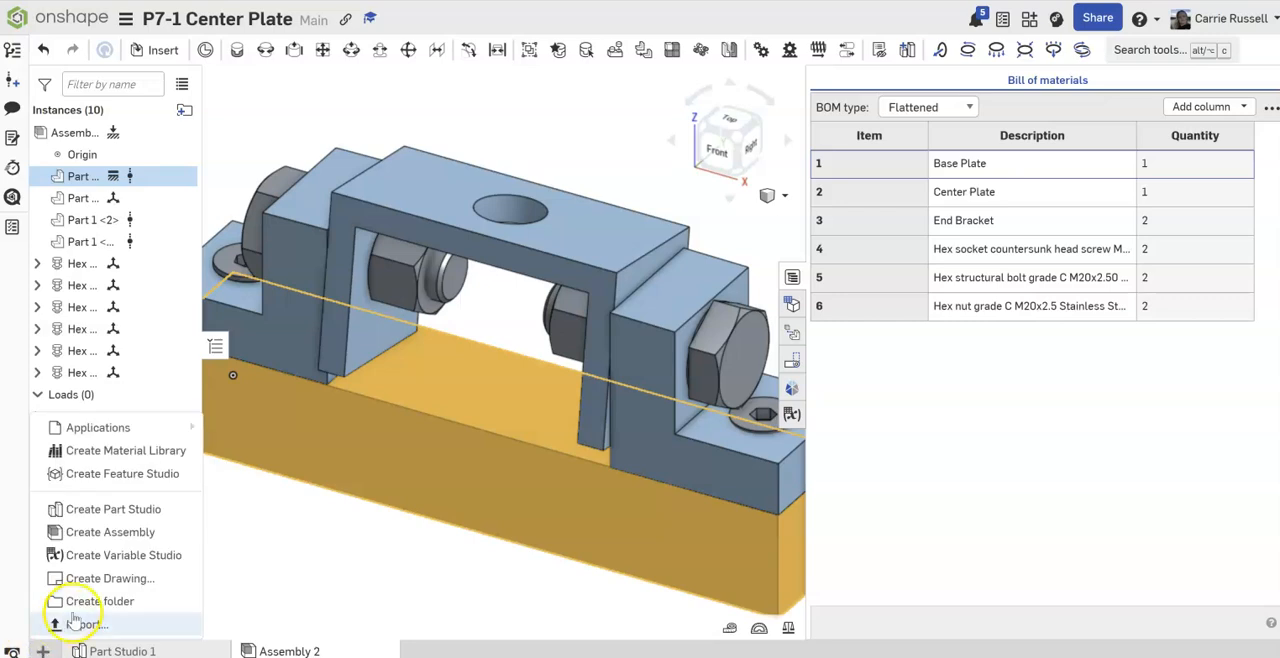
left_click(89, 580)
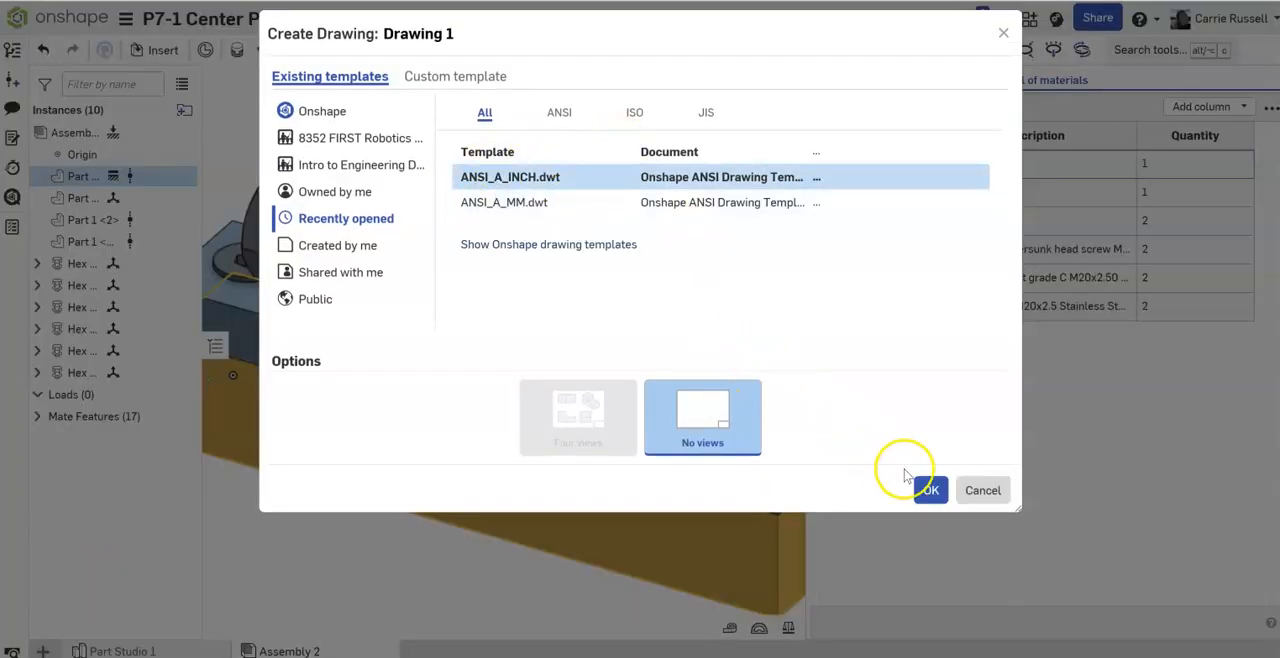
left_click(930, 490)
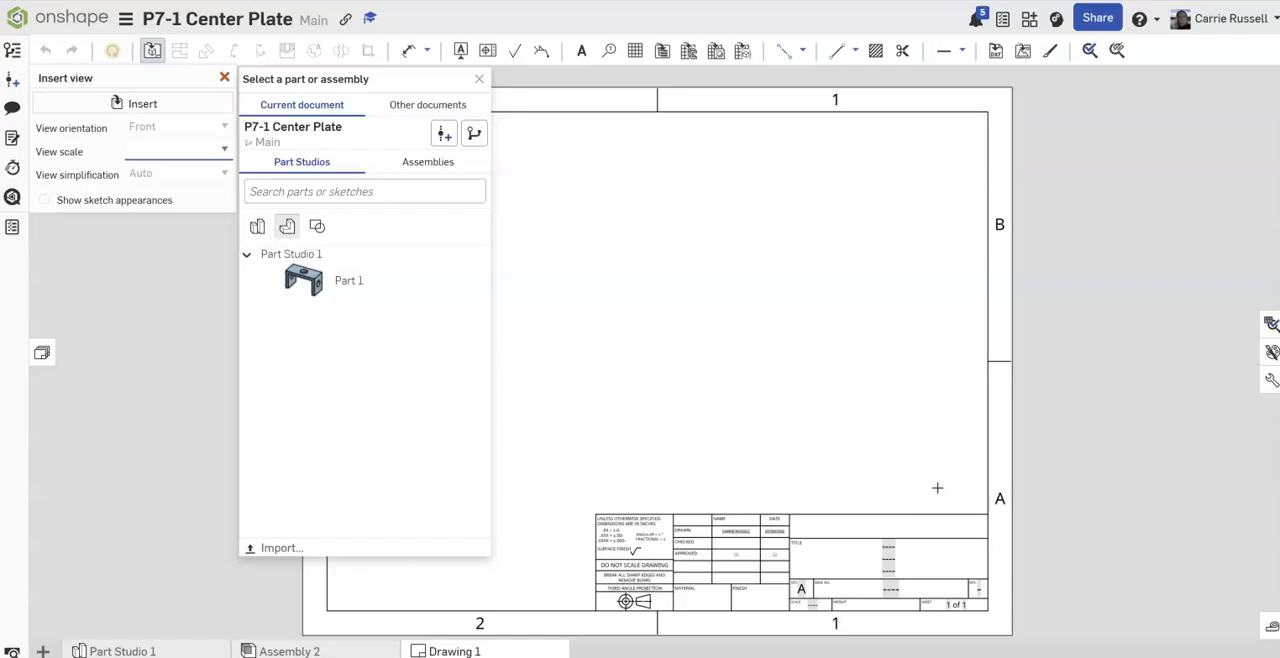
Step: Insert a top view of Assembly 2 at 1:4 scale in the upper middle of the sheet, without projected views
left_click(433, 162)
left_click(282, 235)
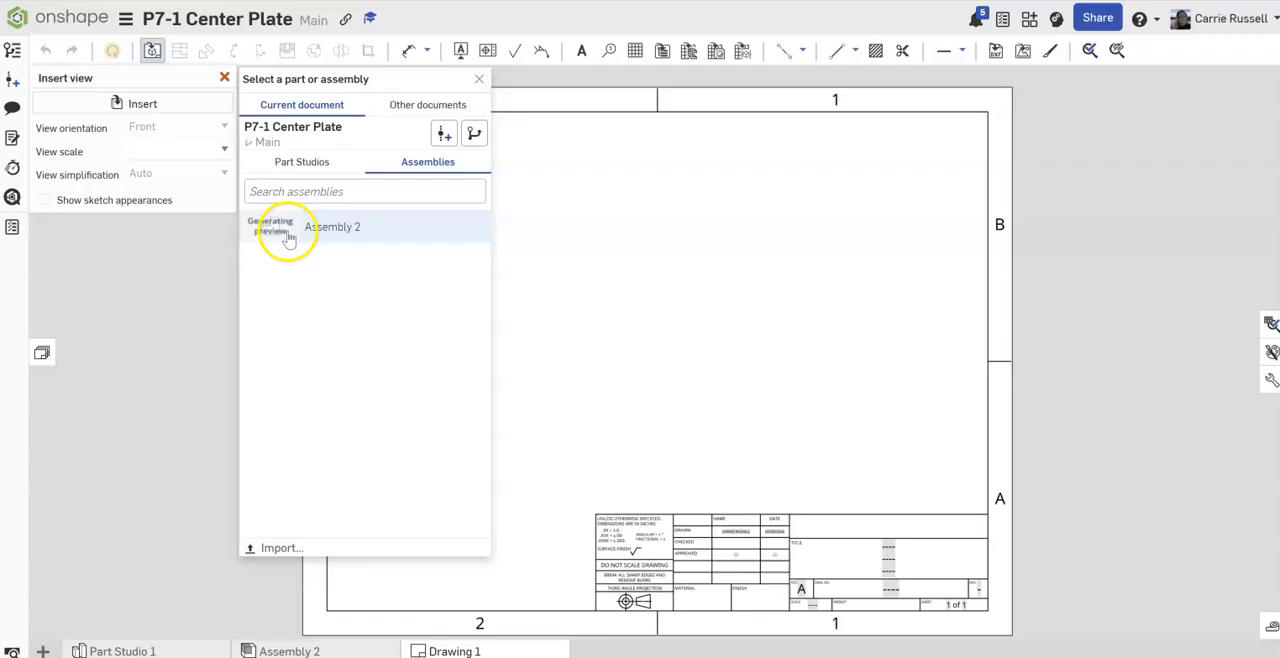
left_click(169, 108)
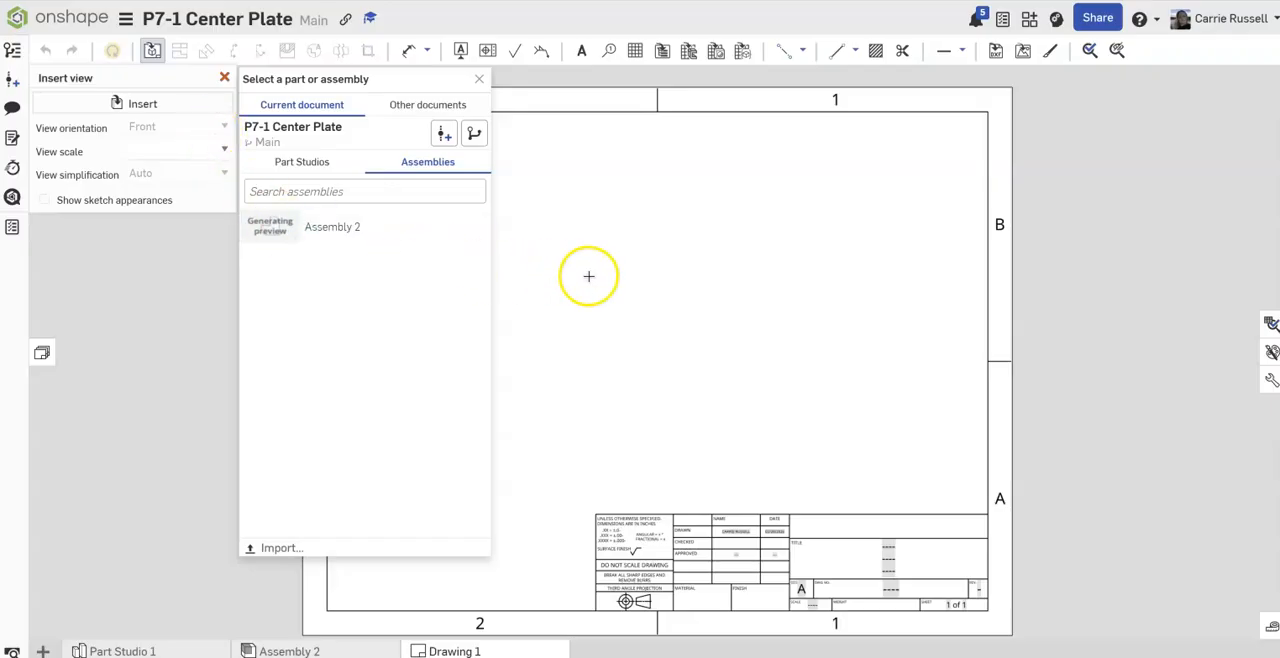
left_click(300, 227)
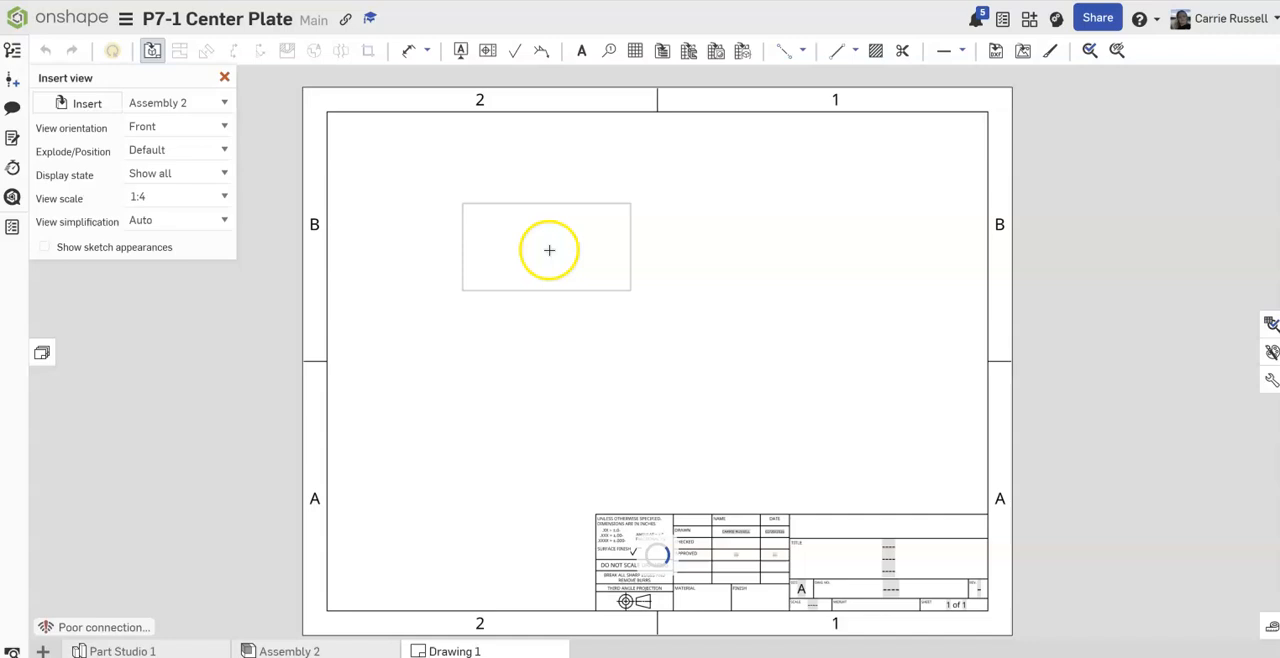
left_click(225, 127)
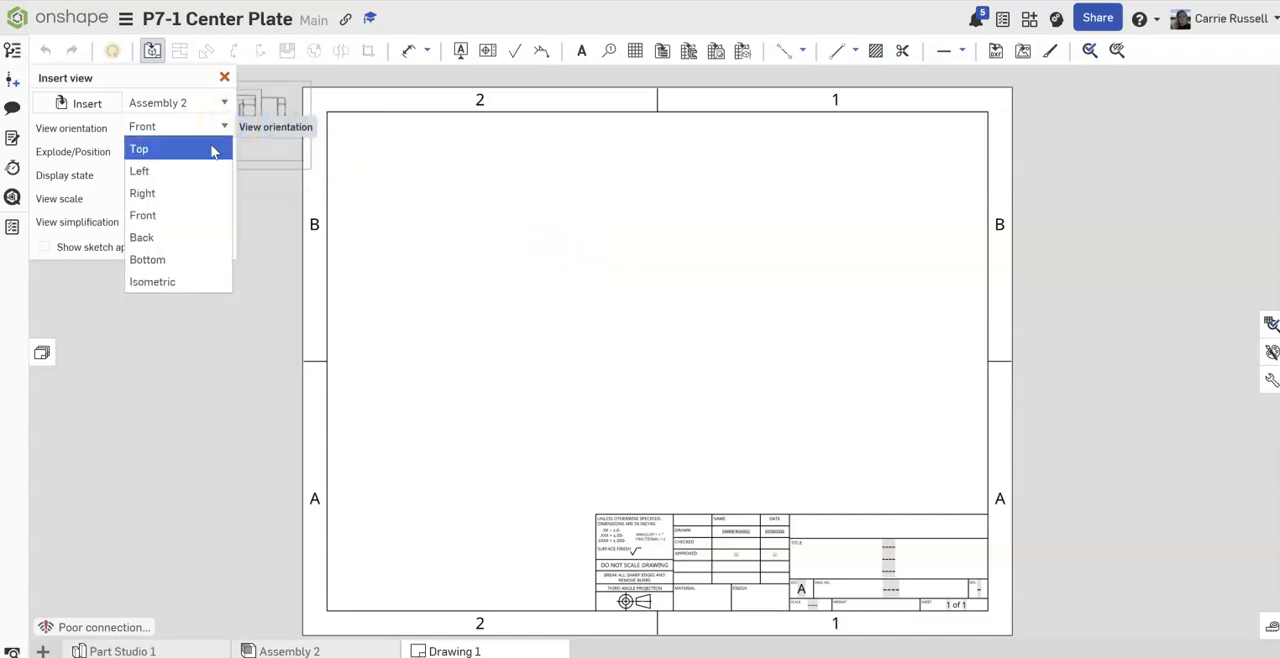
left_click(214, 146)
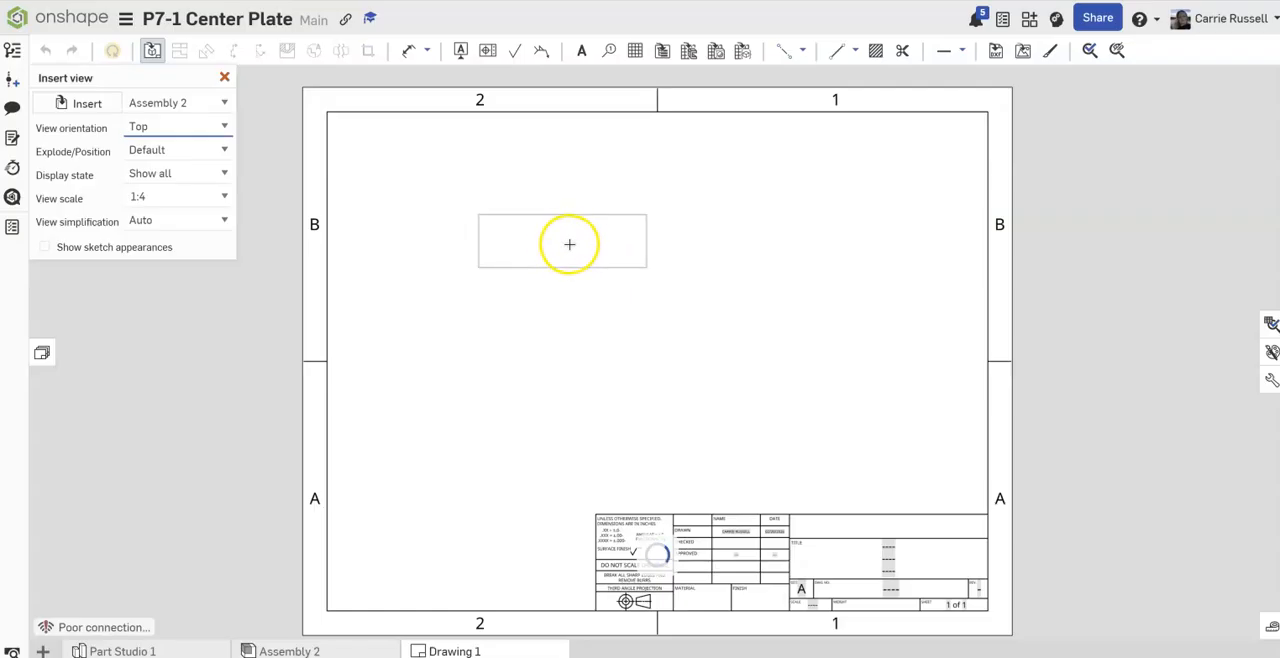
left_click(576, 251)
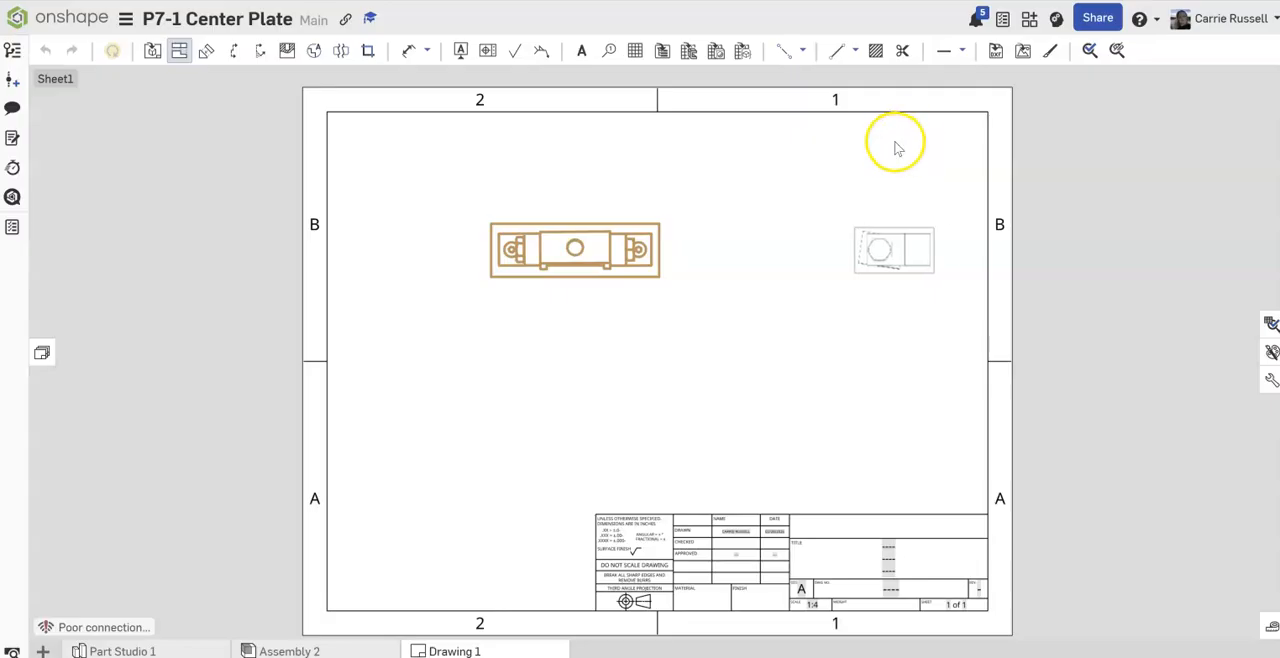
key("Escape")
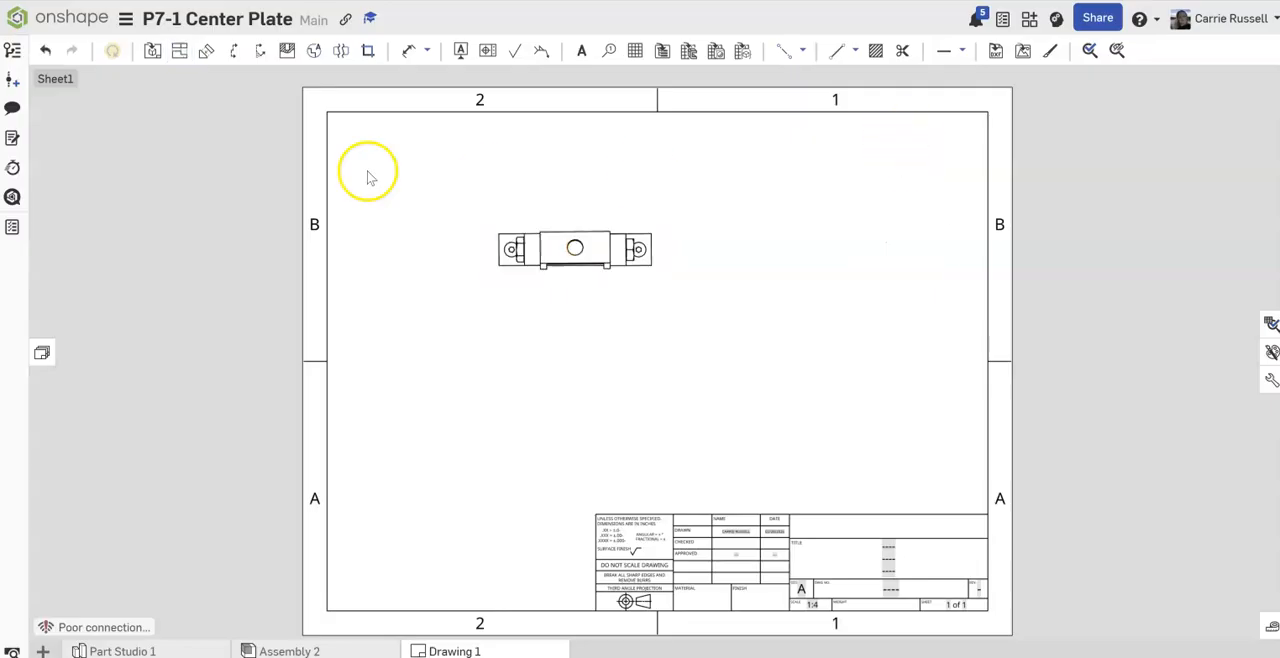
Step: Set the scale of the top view to 1:3
double_click(567, 247)
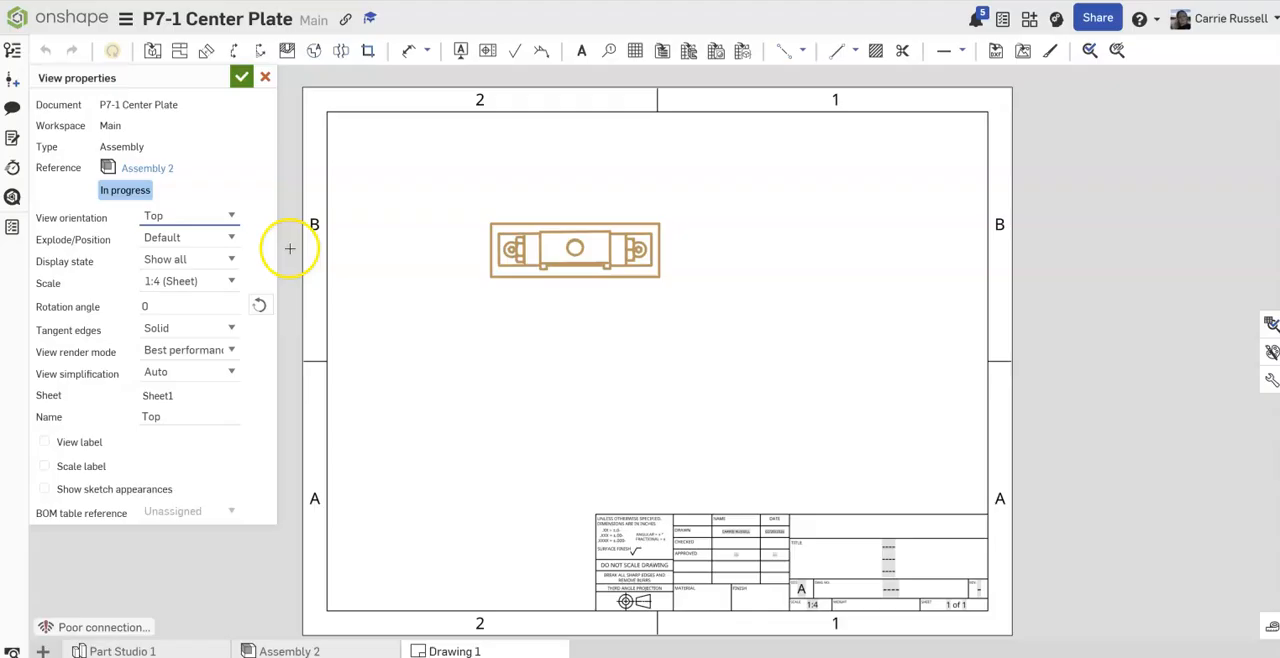
left_click(232, 281)
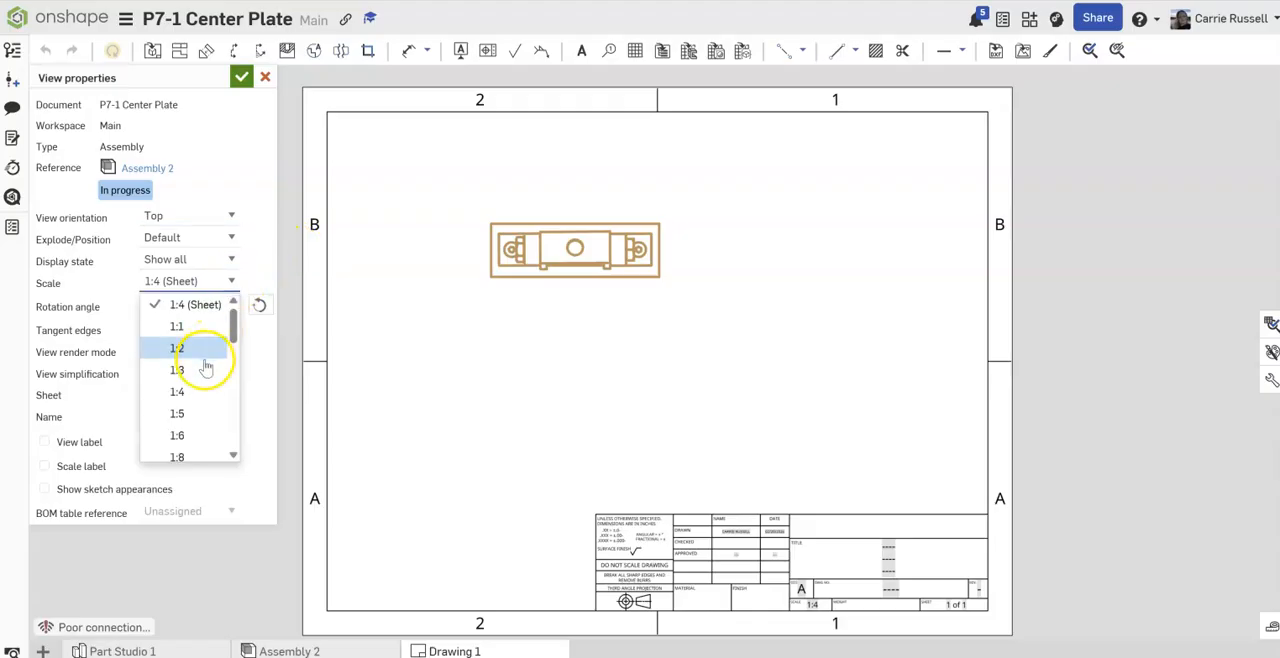
left_click(205, 369)
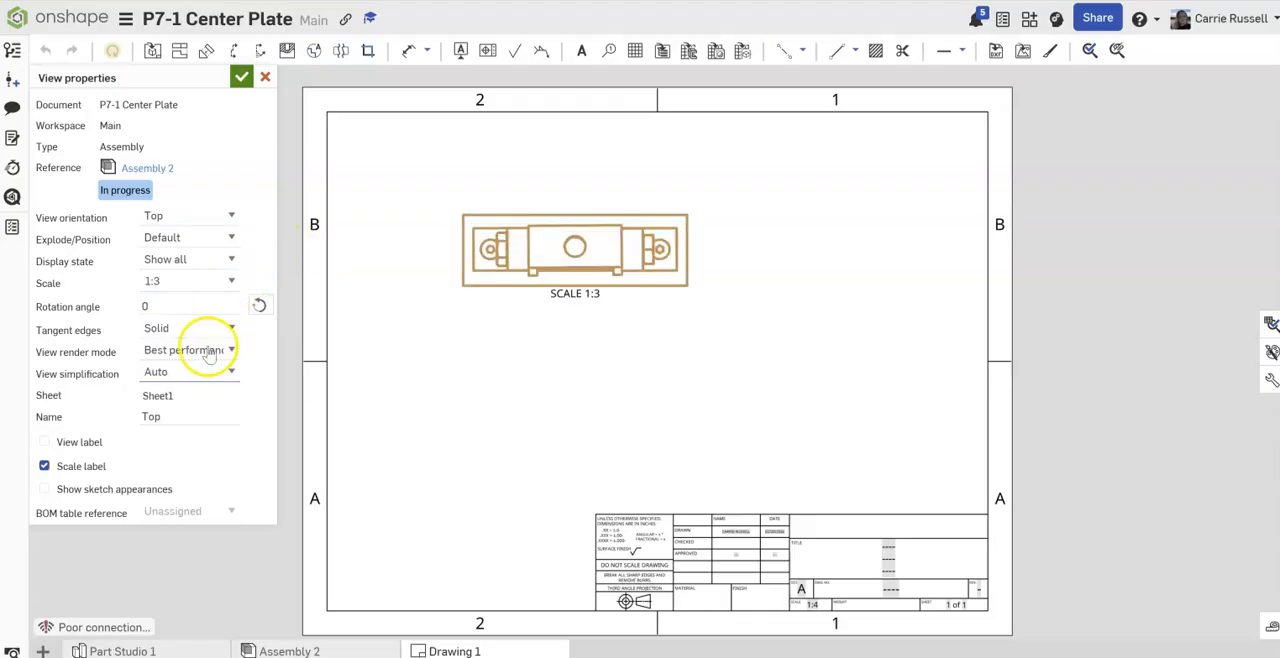
Step: Insert an isometric view of Assembly 2 at the 1:4 sheet scale in the upper-right corner of the drawing sheet
left_click(157, 52)
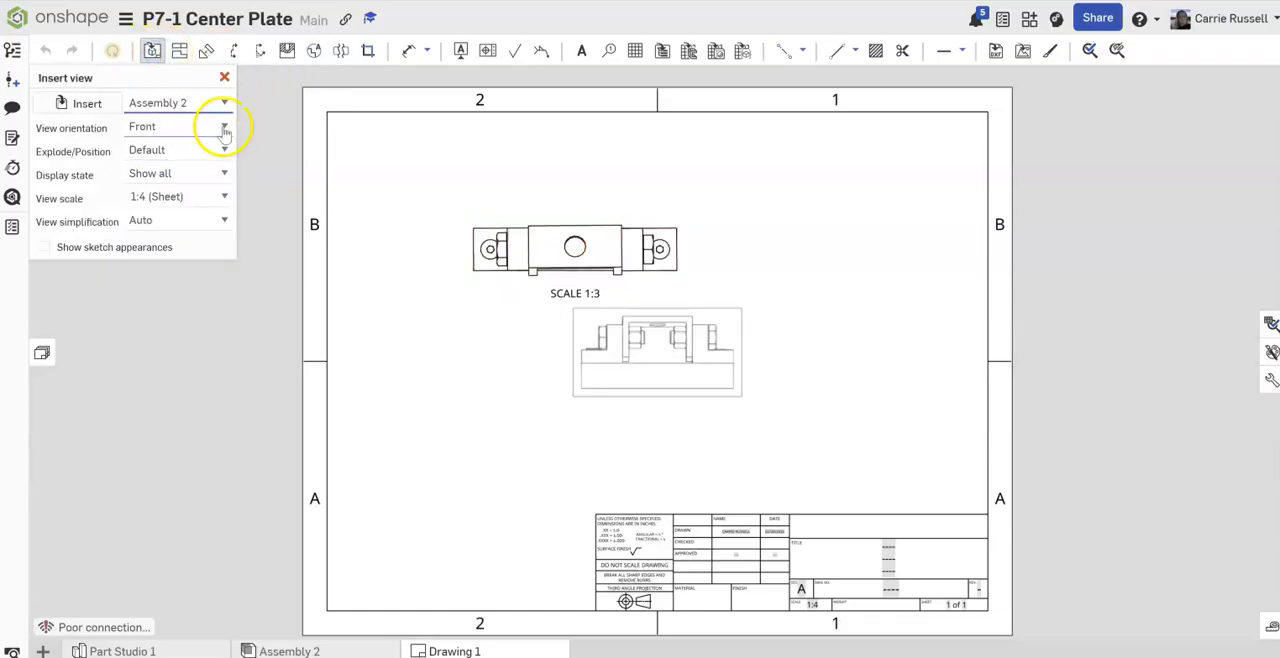
left_click(225, 126)
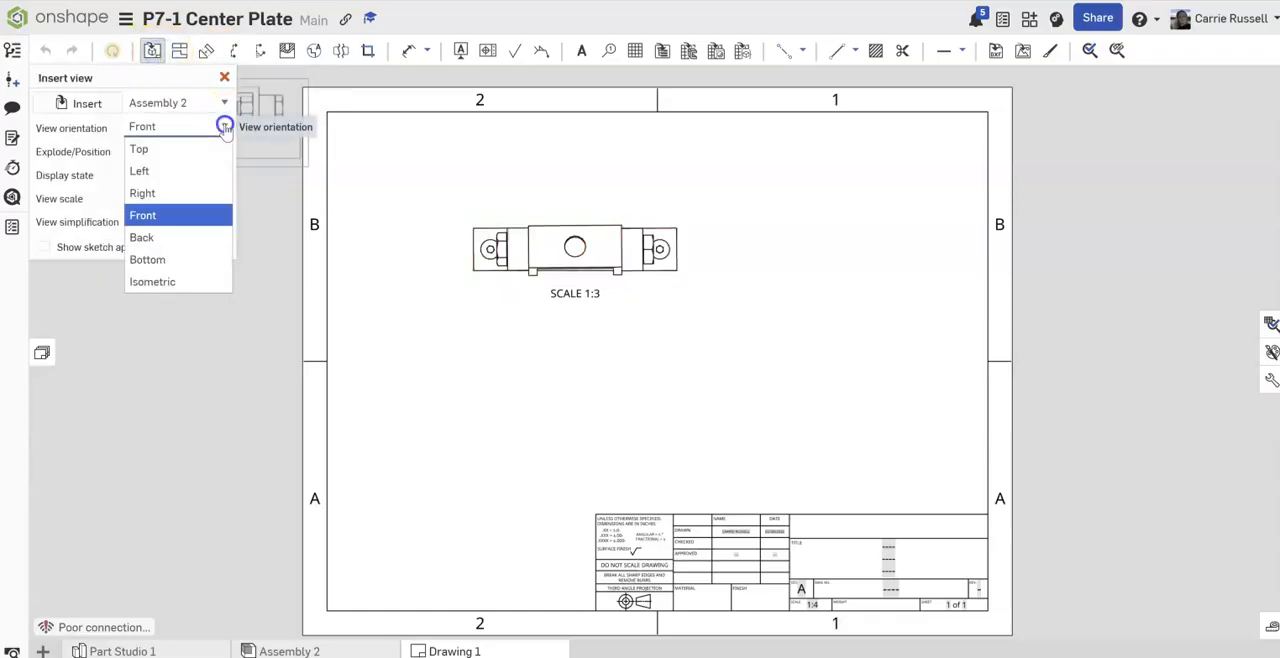
left_click(192, 281)
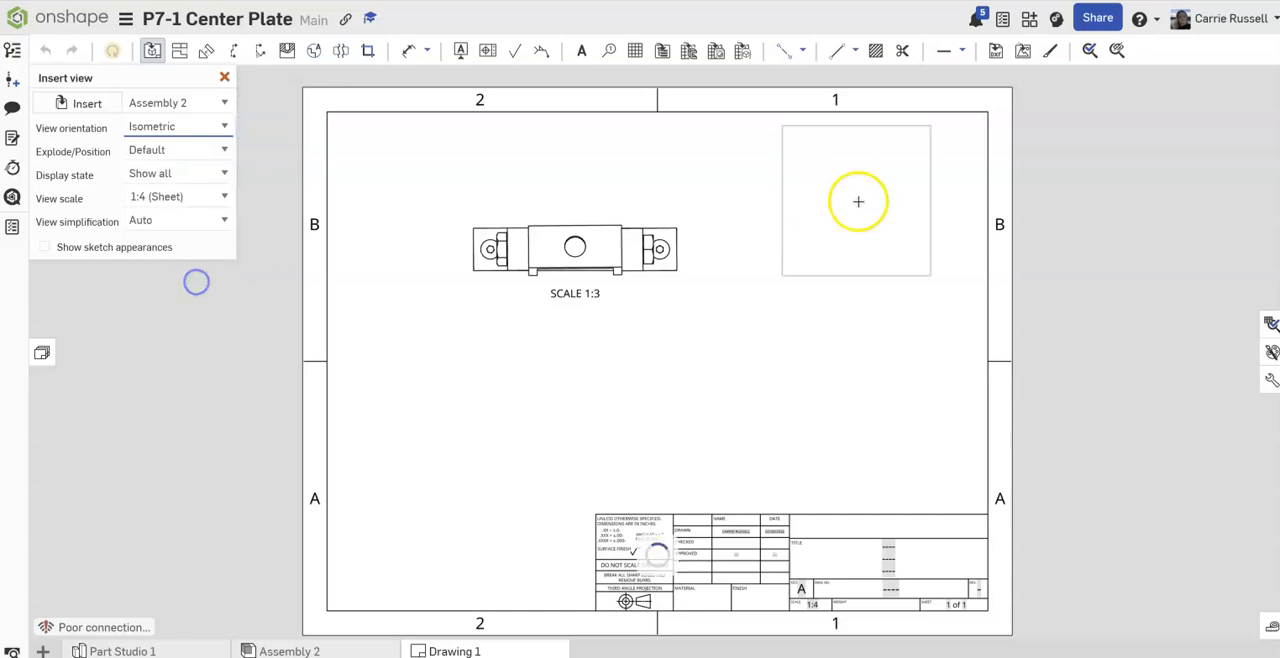
left_click(910, 190)
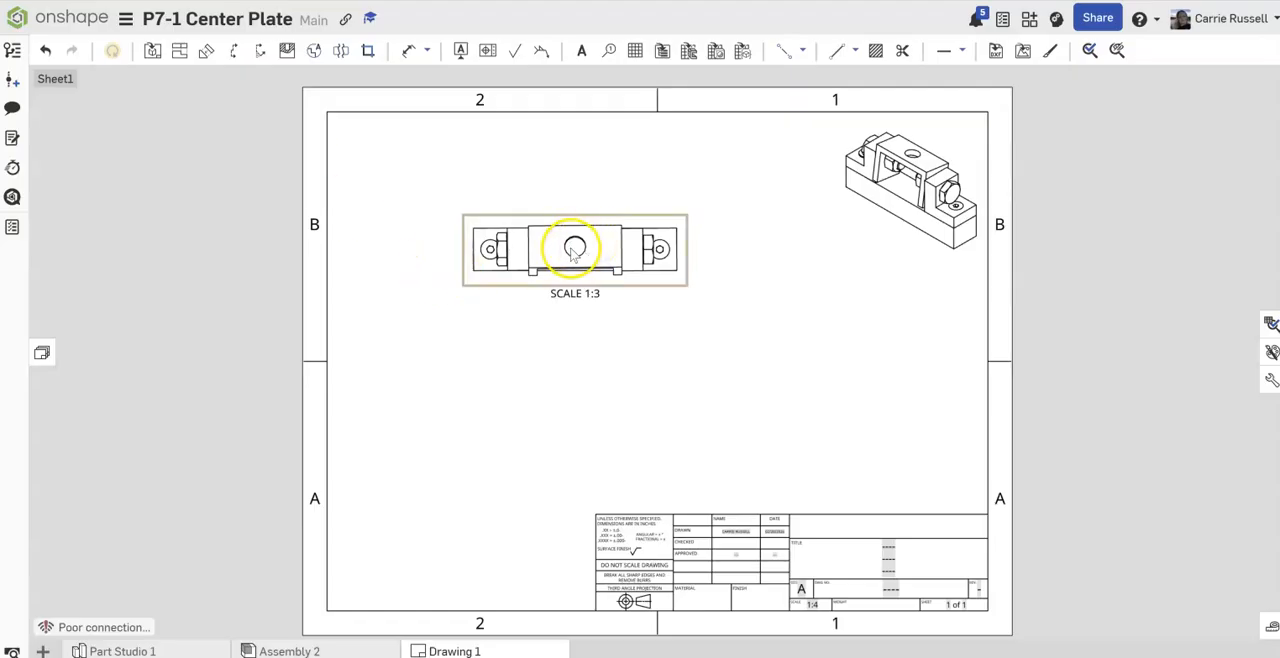
Step: Create horizontal section view A through the center hole of the top view and place it directly below
left_click(235, 58)
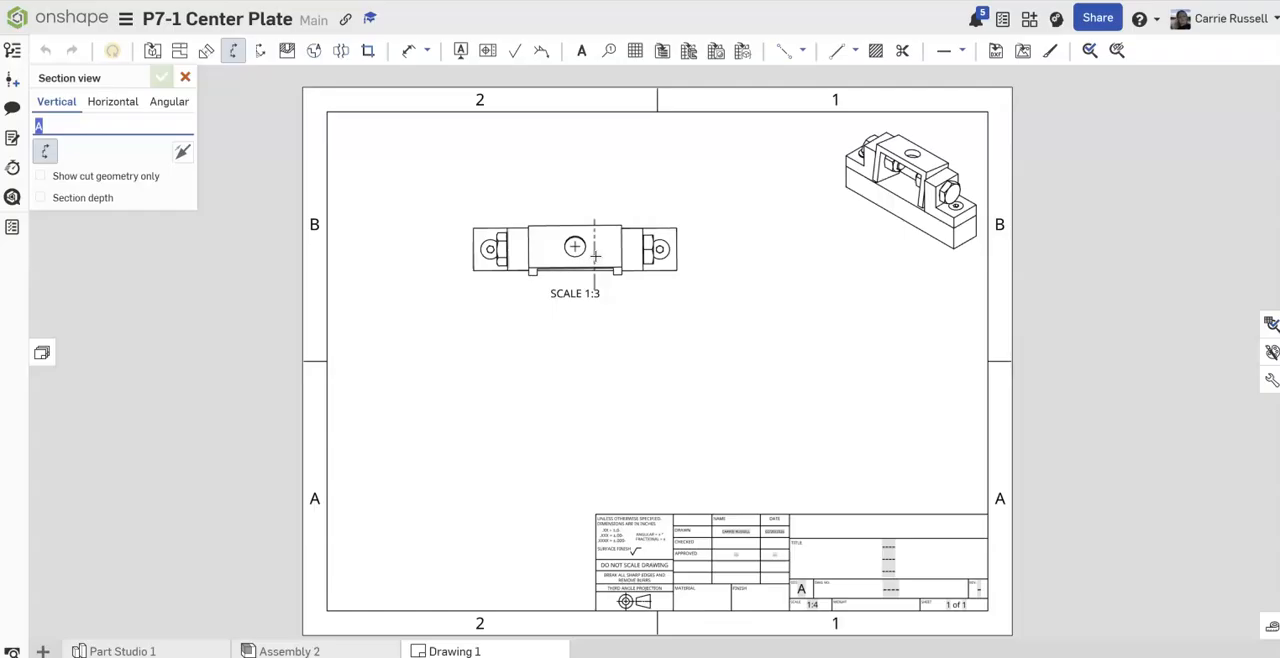
left_click(113, 104)
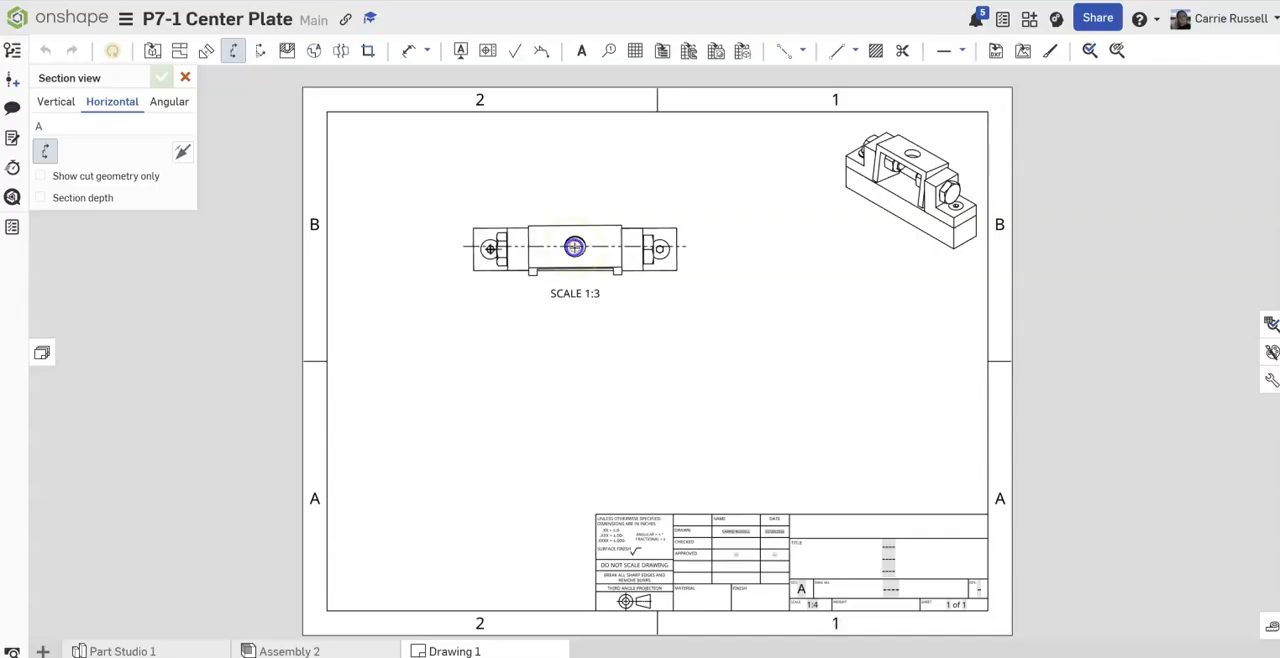
left_click(574, 246)
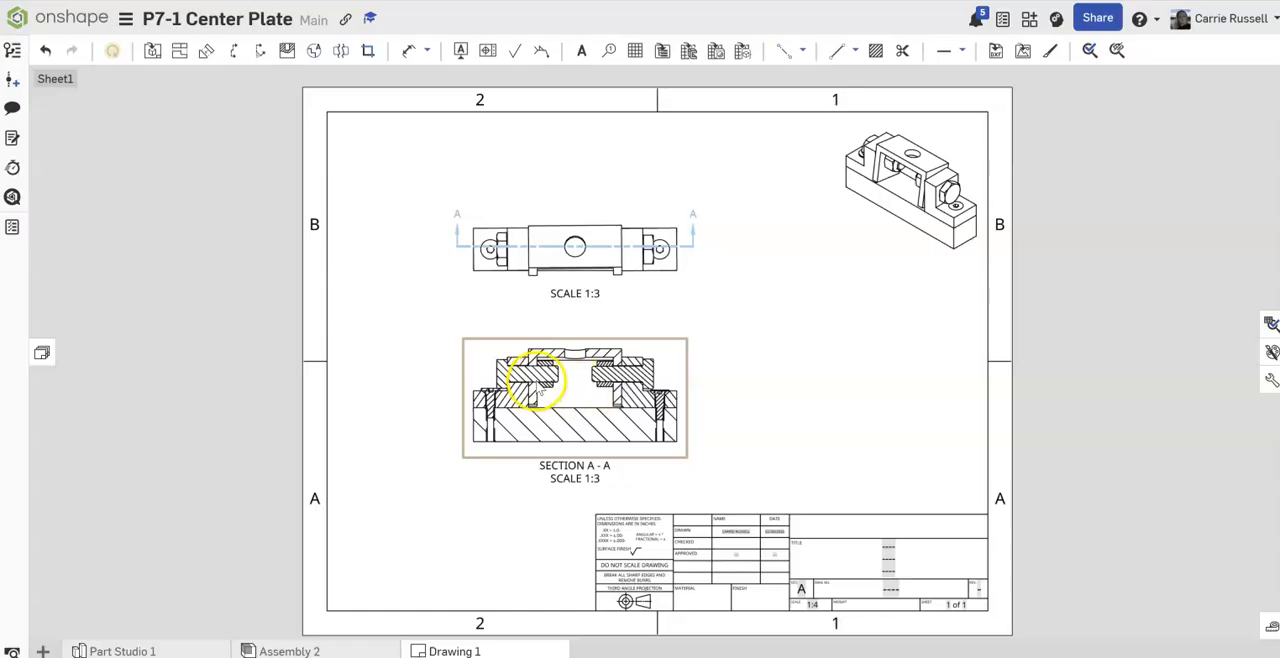
Step: Exclude both hex structural bolts, both hex nuts and both countersunk screws from the cut in section A-A
right_click(517, 375)
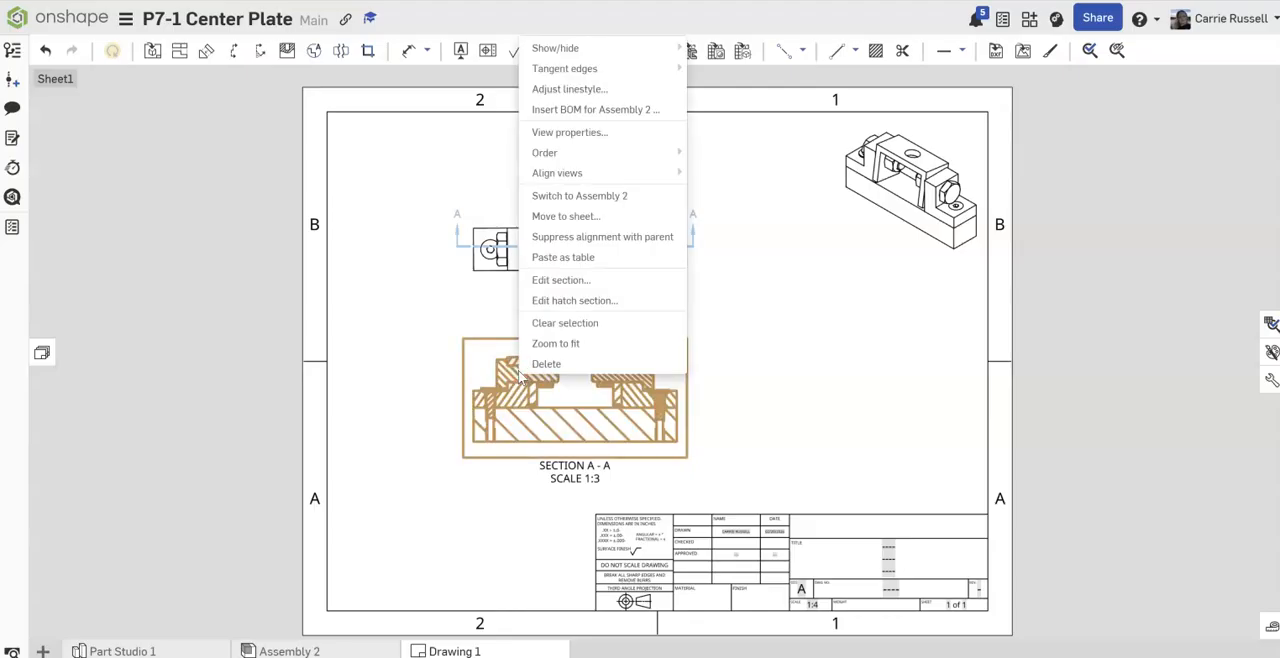
left_click(557, 280)
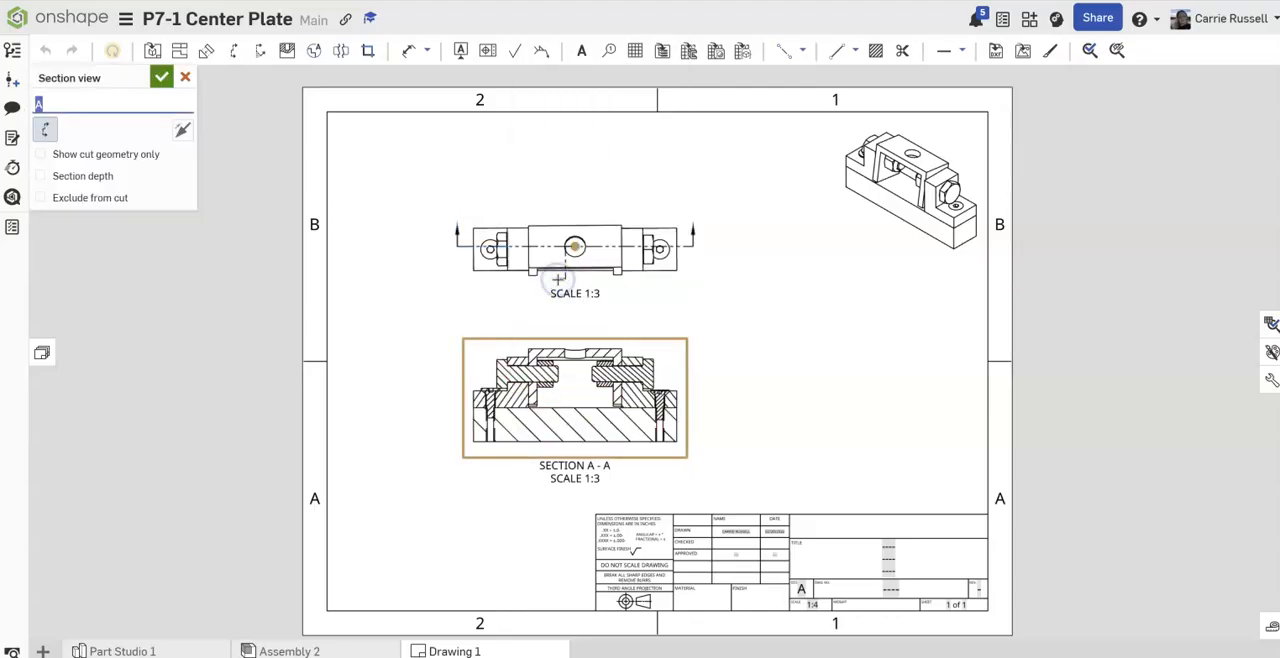
left_click(42, 199)
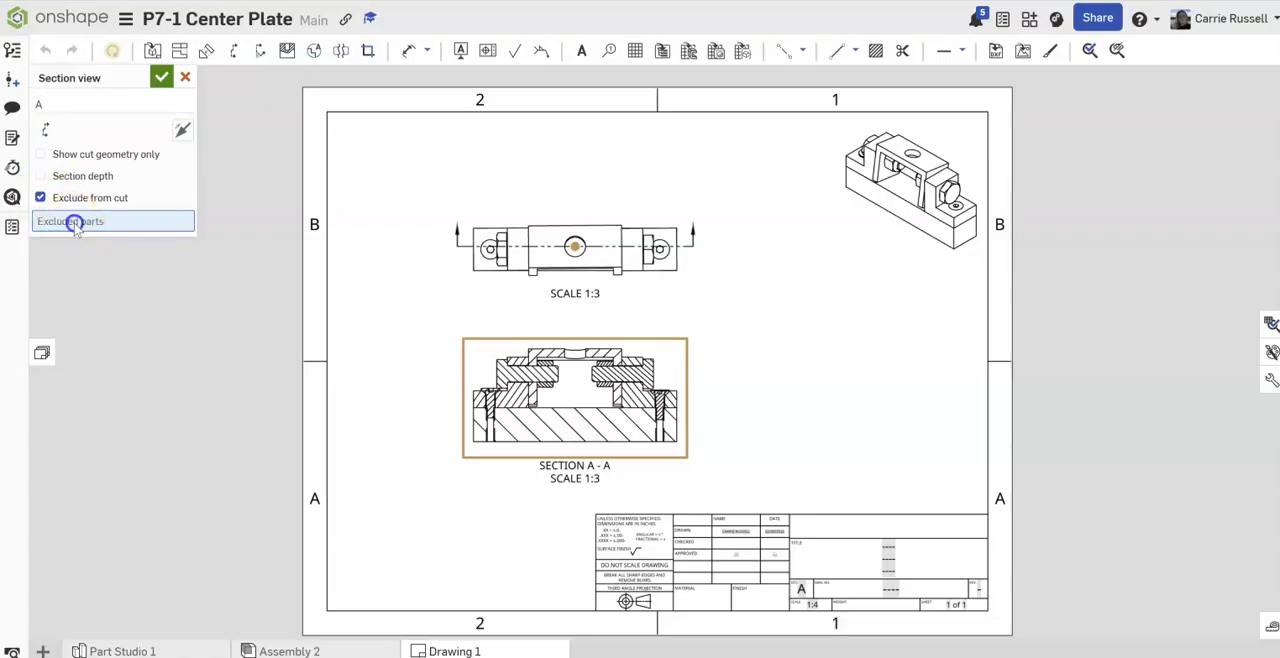
left_click(528, 376)
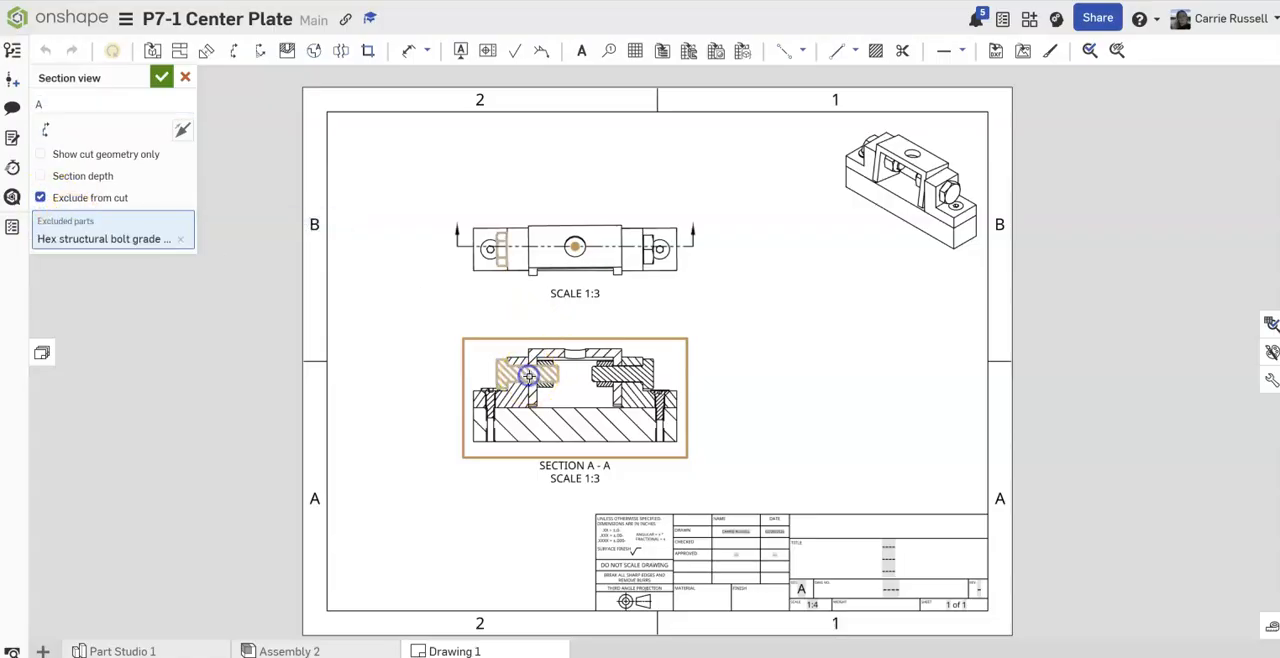
scroll(633, 377, "up", 4)
left_click(617, 377)
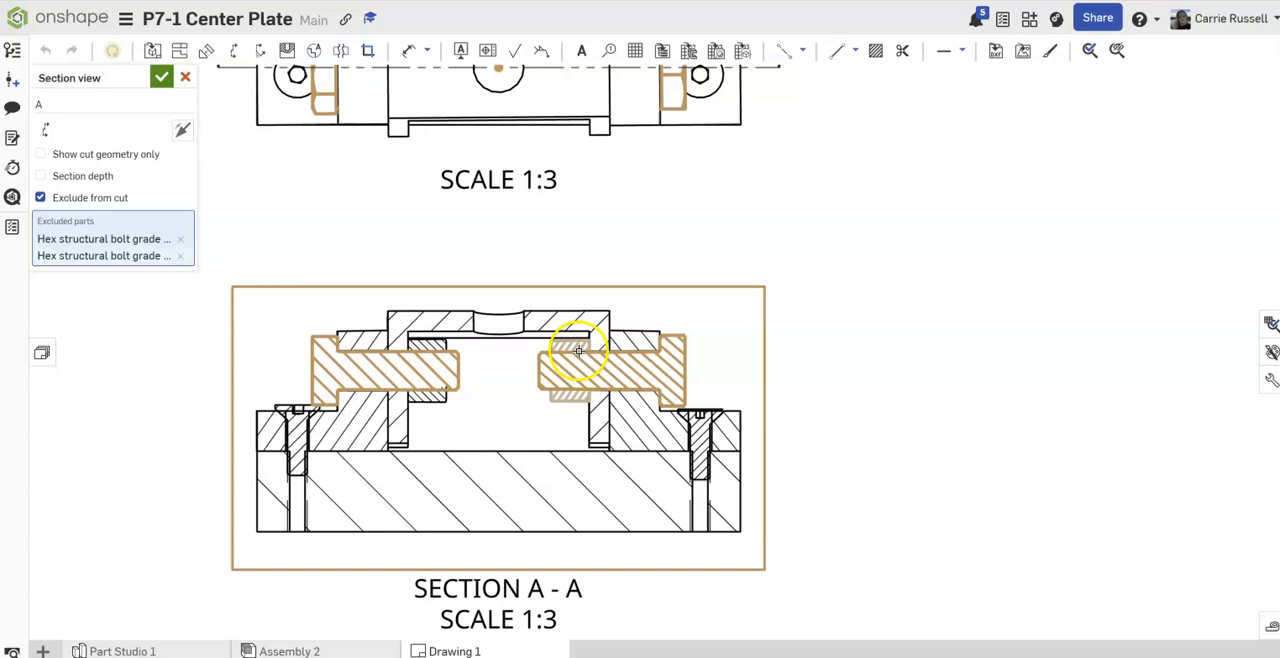
left_click(578, 351)
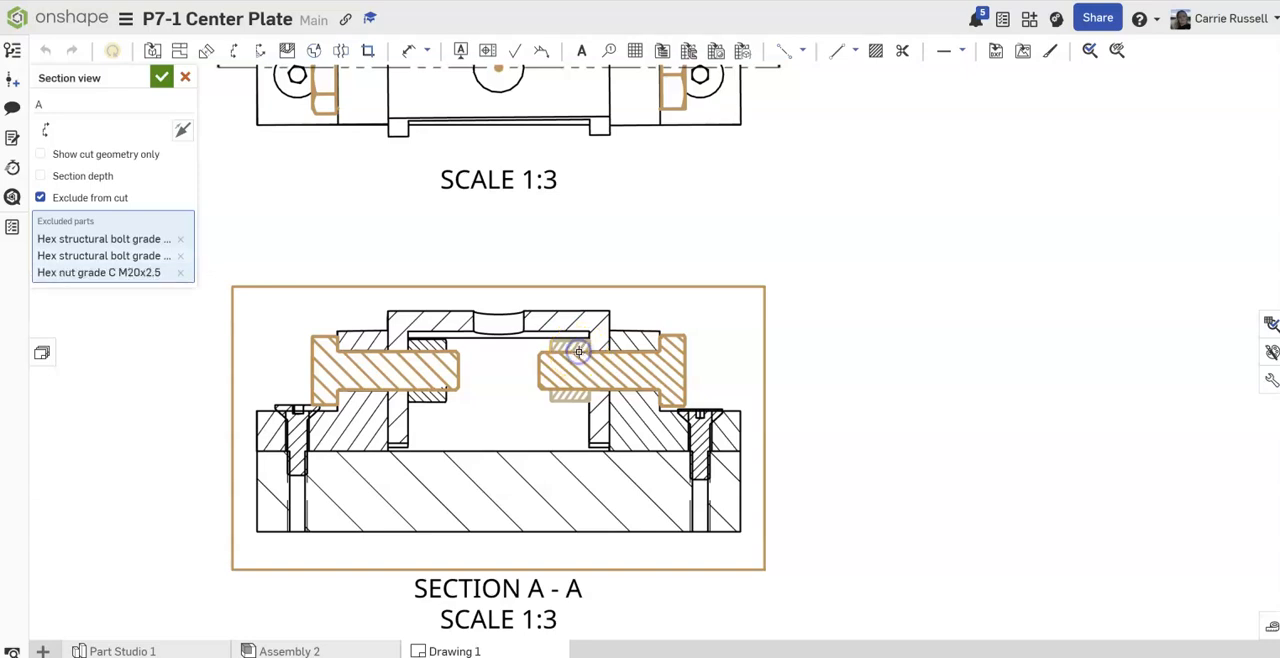
left_click(436, 346)
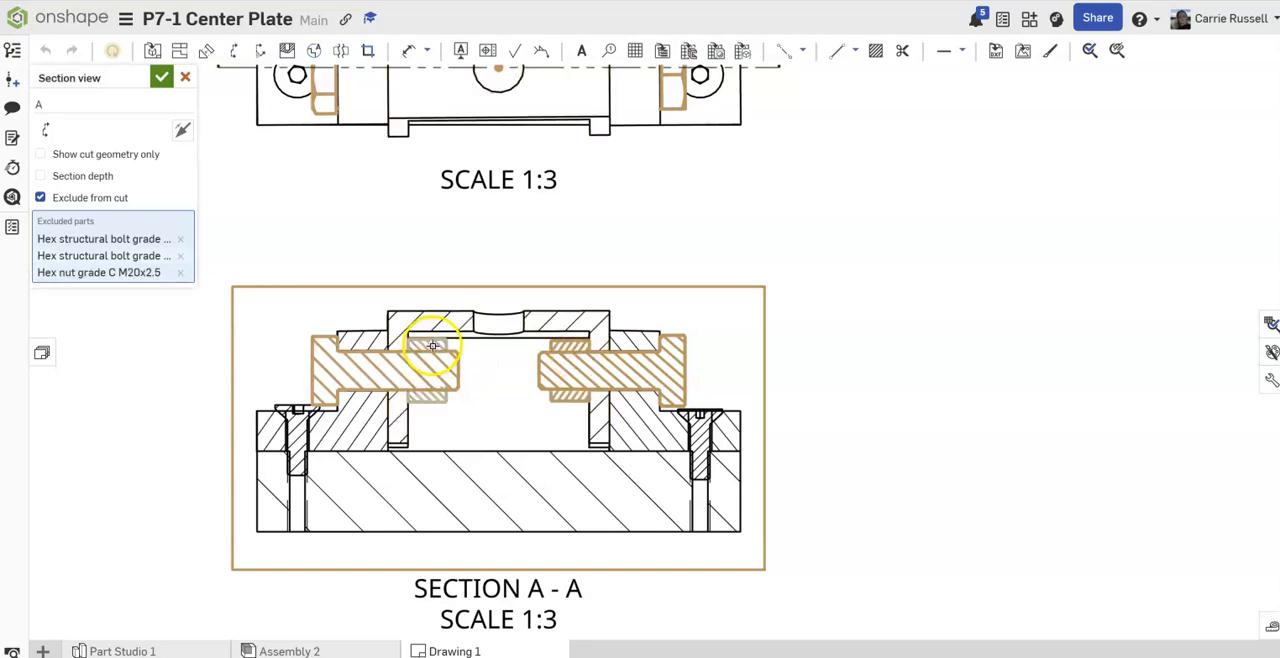
left_click(303, 424)
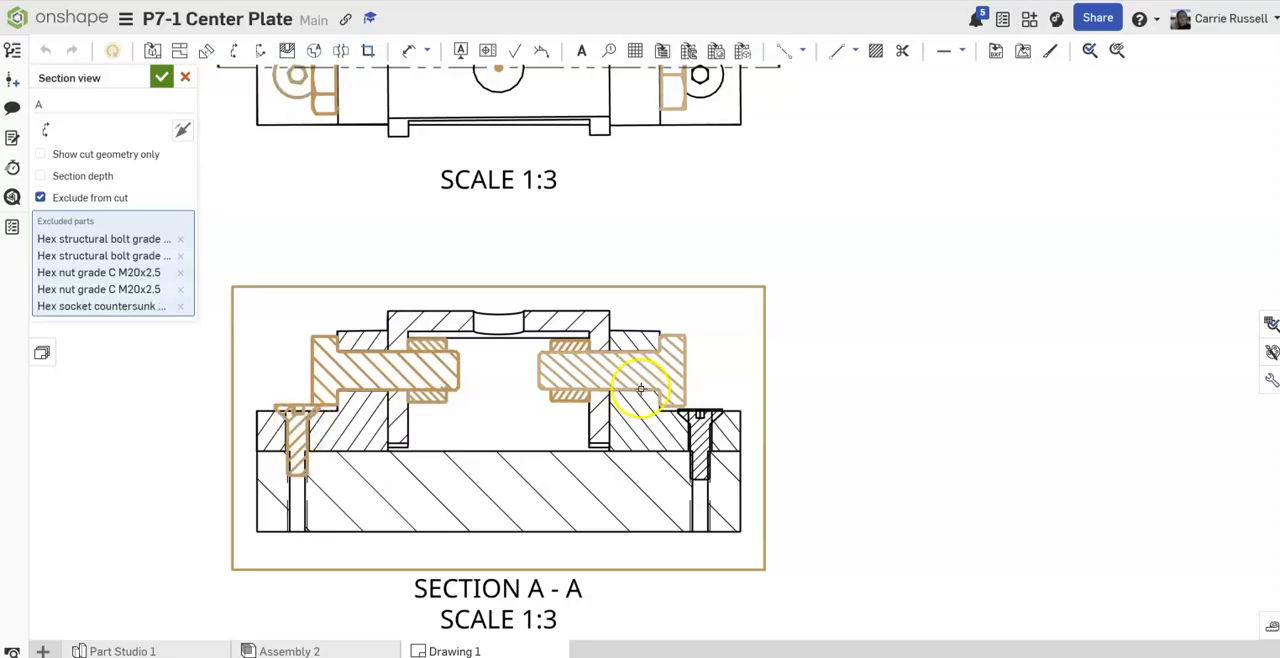
left_click(697, 432)
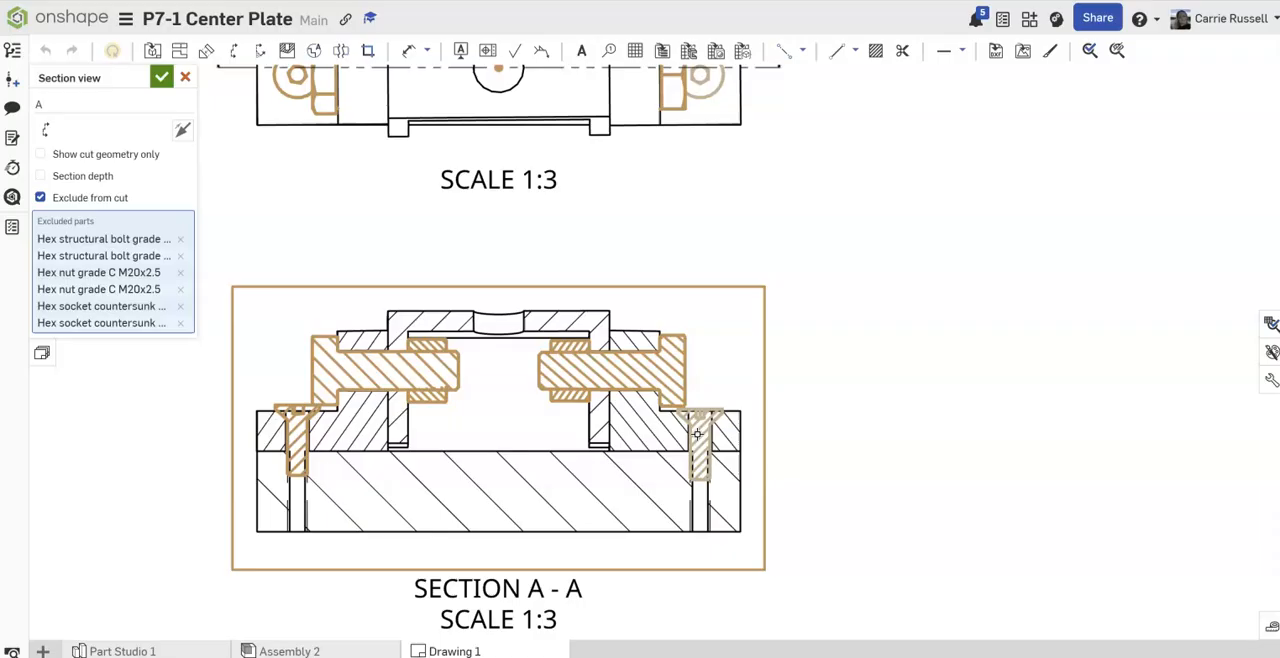
left_click(162, 78)
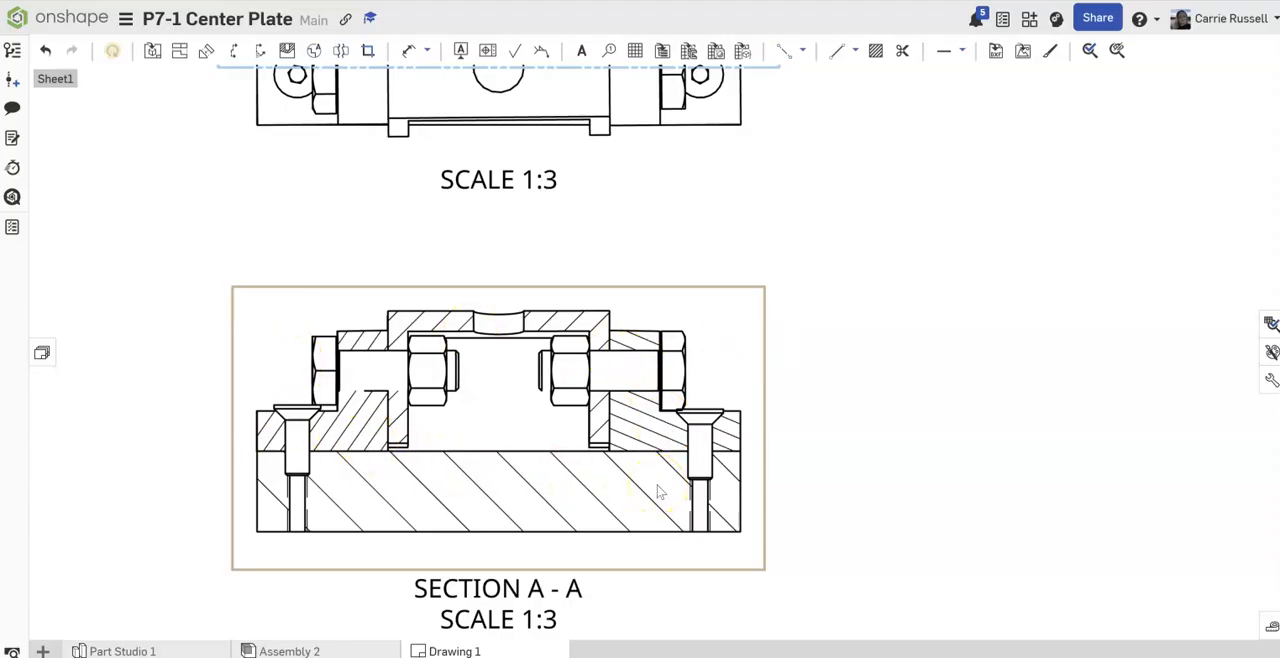
Step: Move the top view slightly down the sheet and show its hidden lines
key("f")
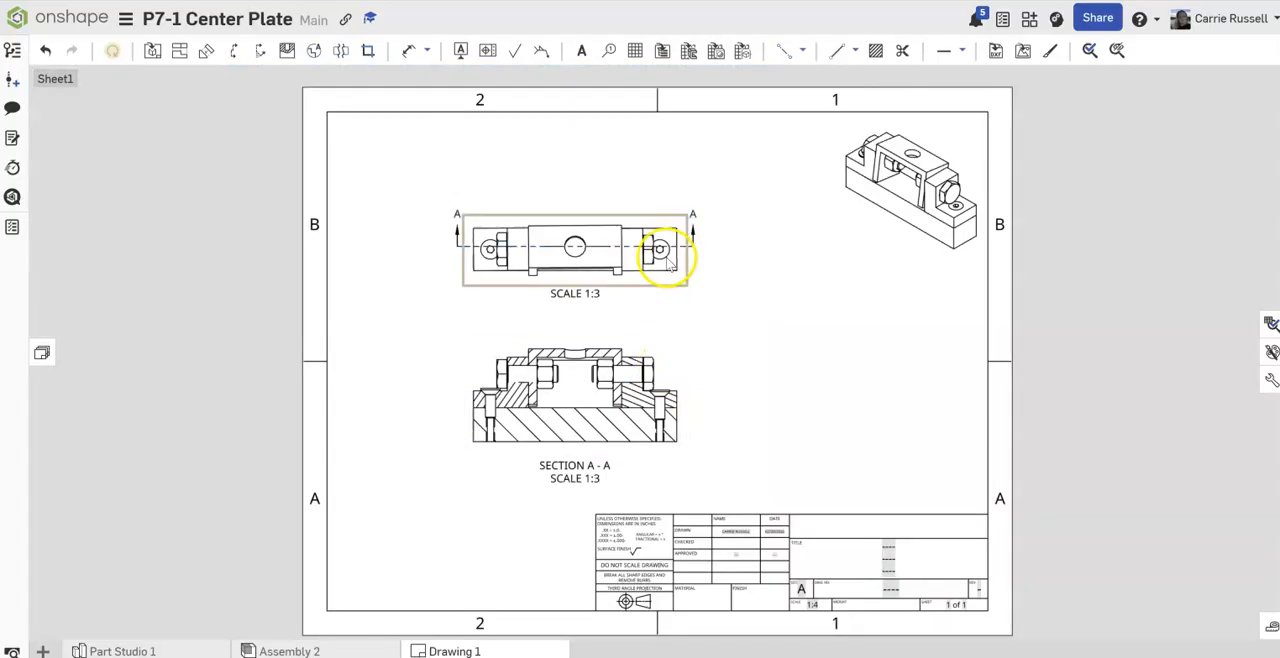
left_click_drag(578, 258, 581, 274)
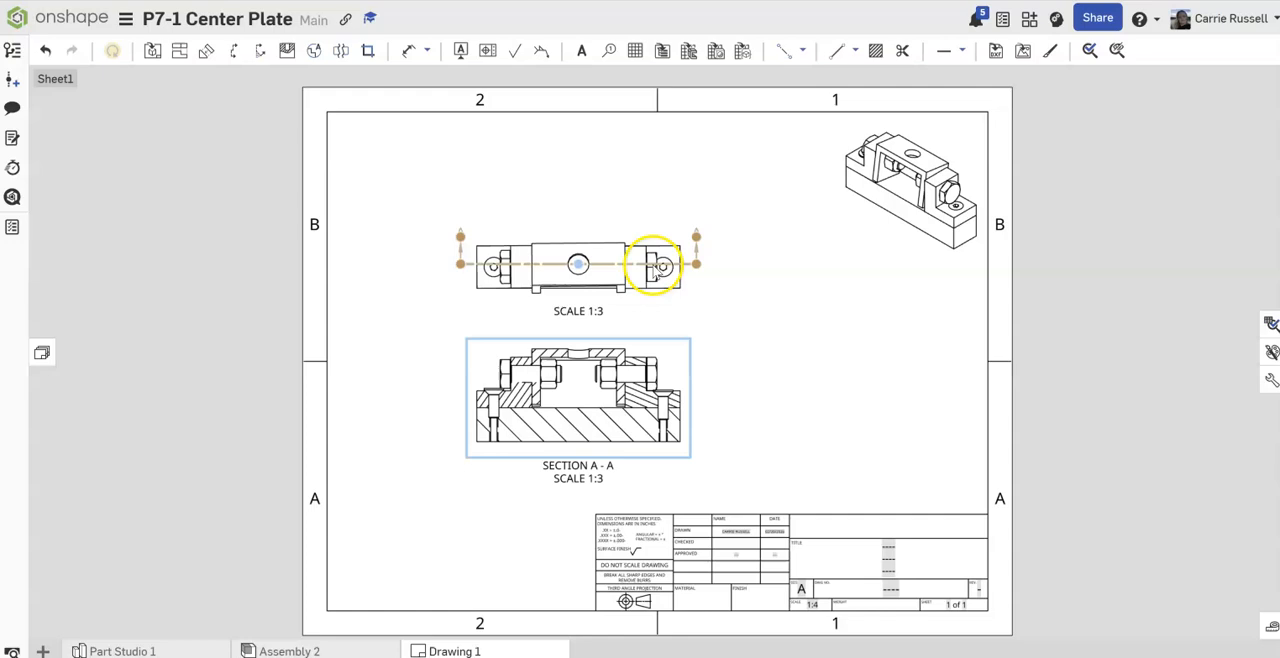
left_click(506, 273)
right_click(508, 278)
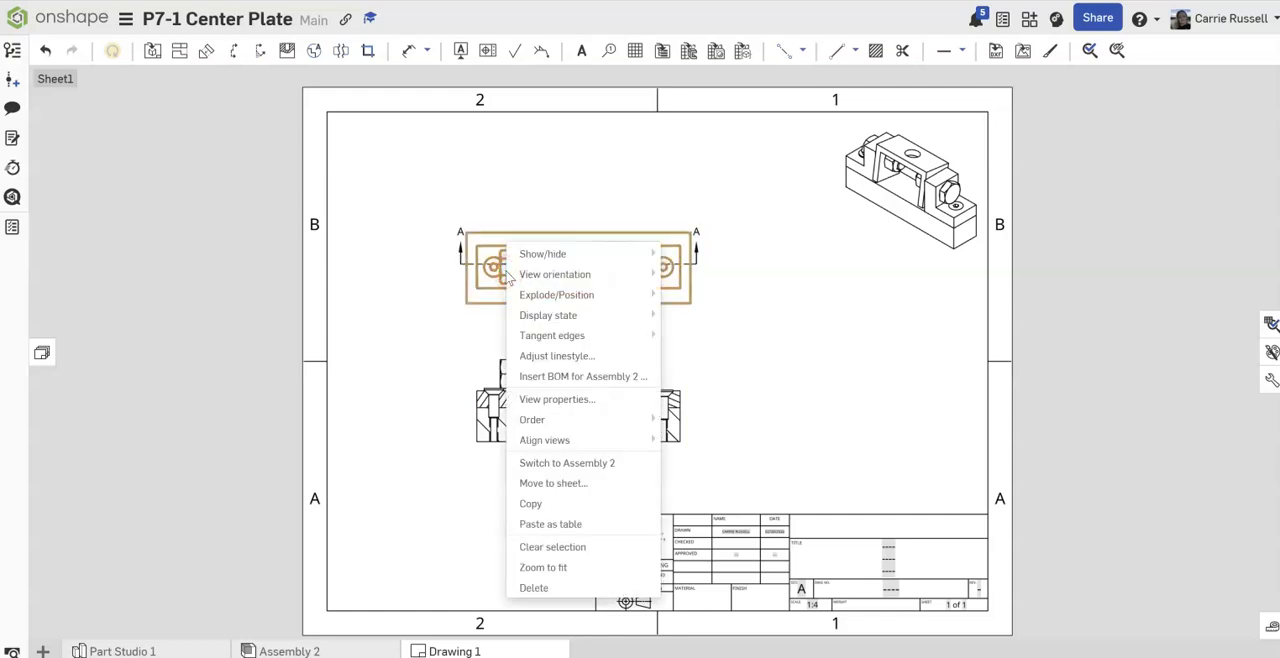
mouse_move(512, 256)
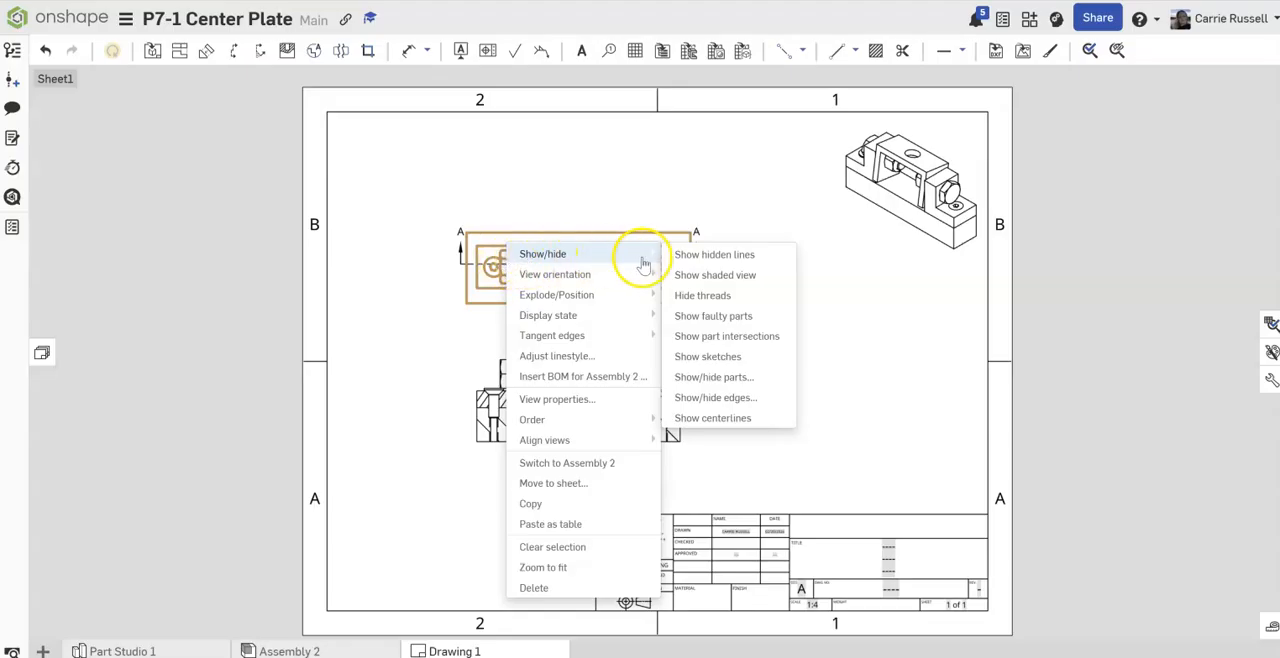
left_click(678, 256)
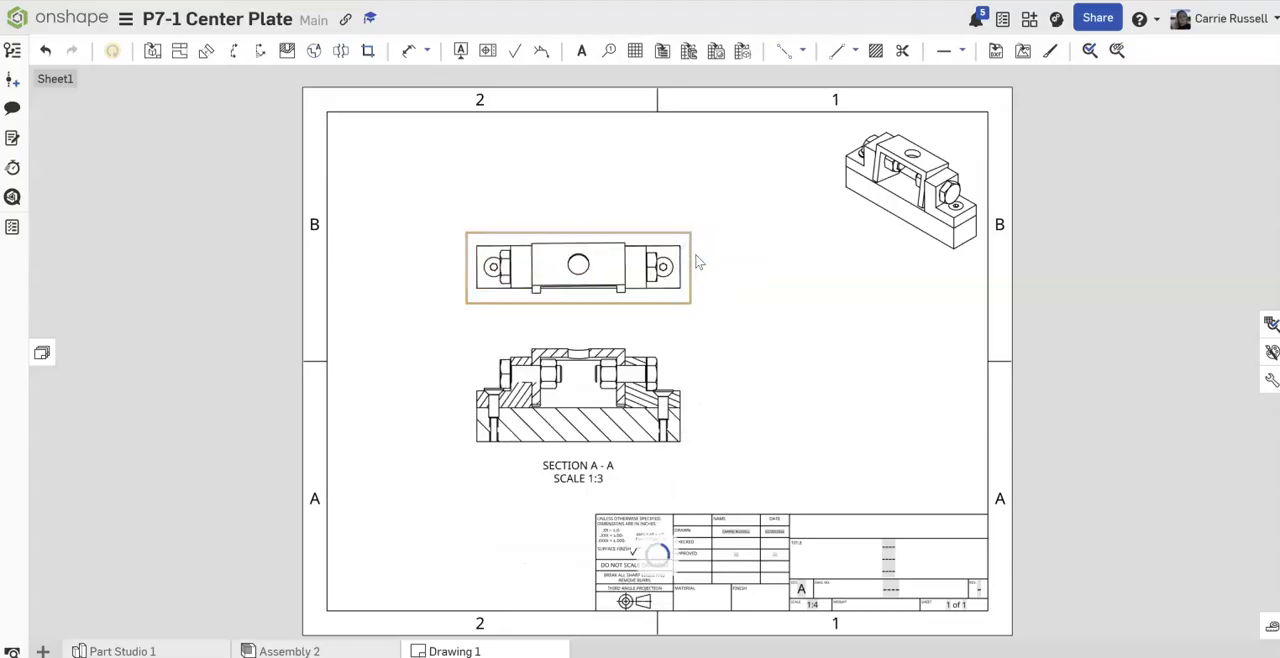
left_click(717, 266)
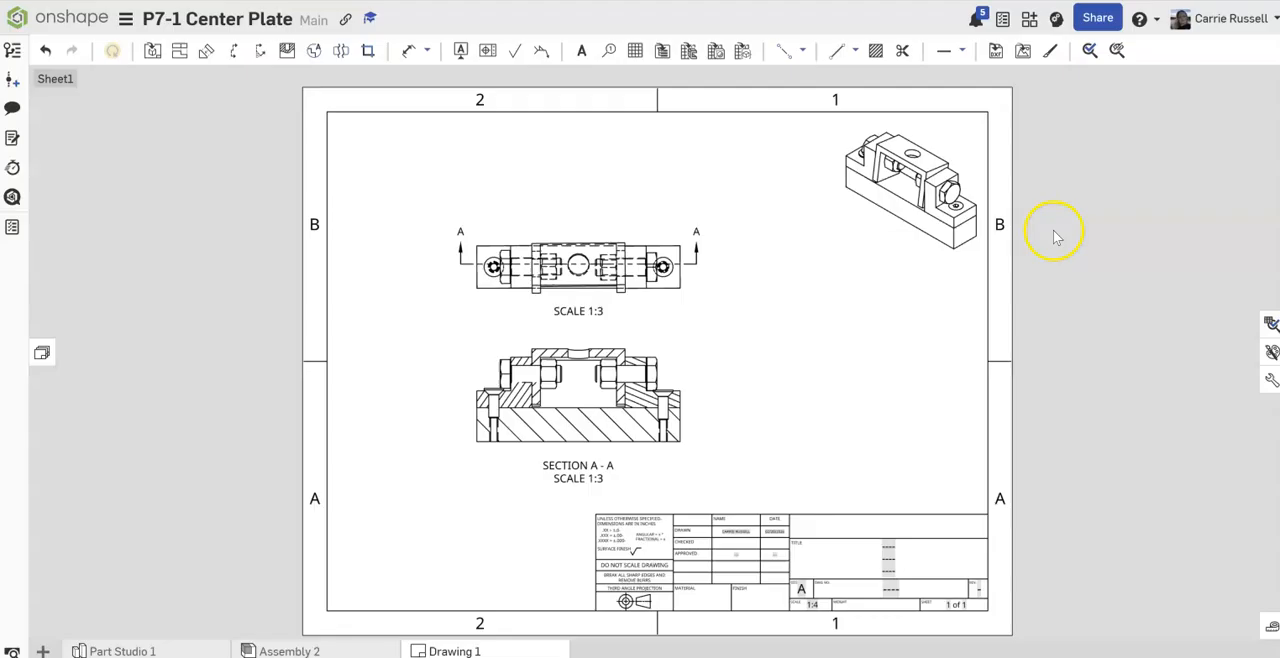
Step: Insert a flattened, top-to-bottom BOM table for Assembly 2, fixing its top-left corner to the upper-left corner of the sheet border
left_click(662, 50)
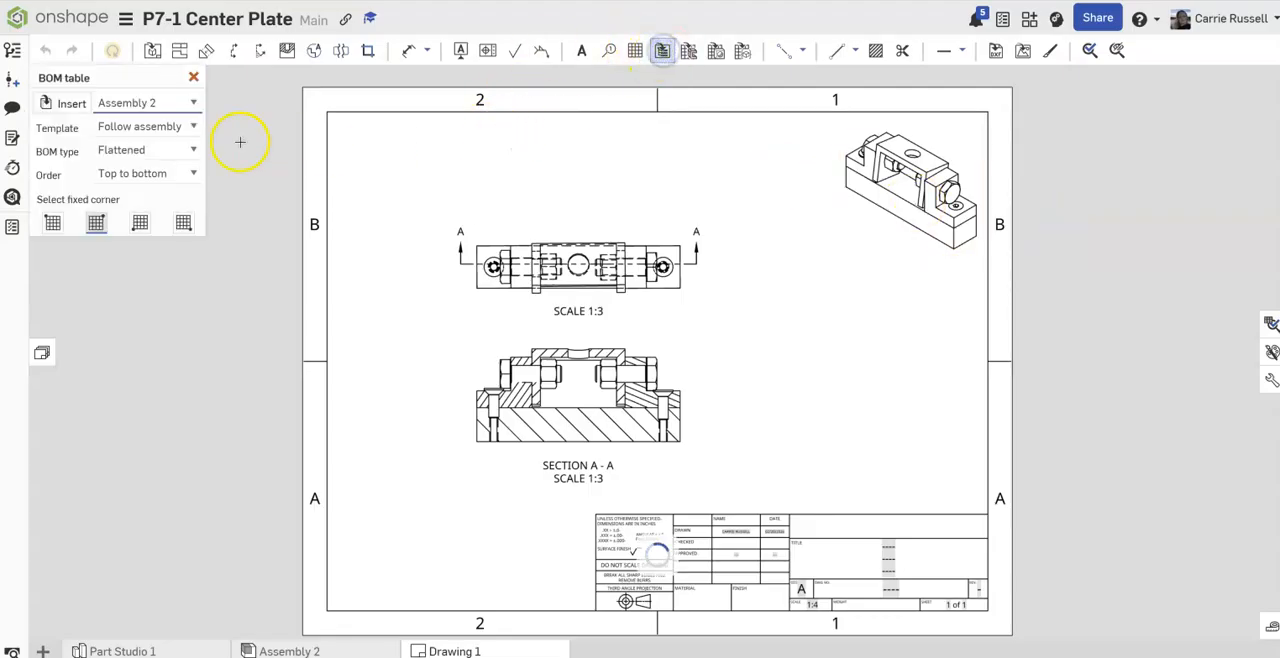
left_click(52, 222)
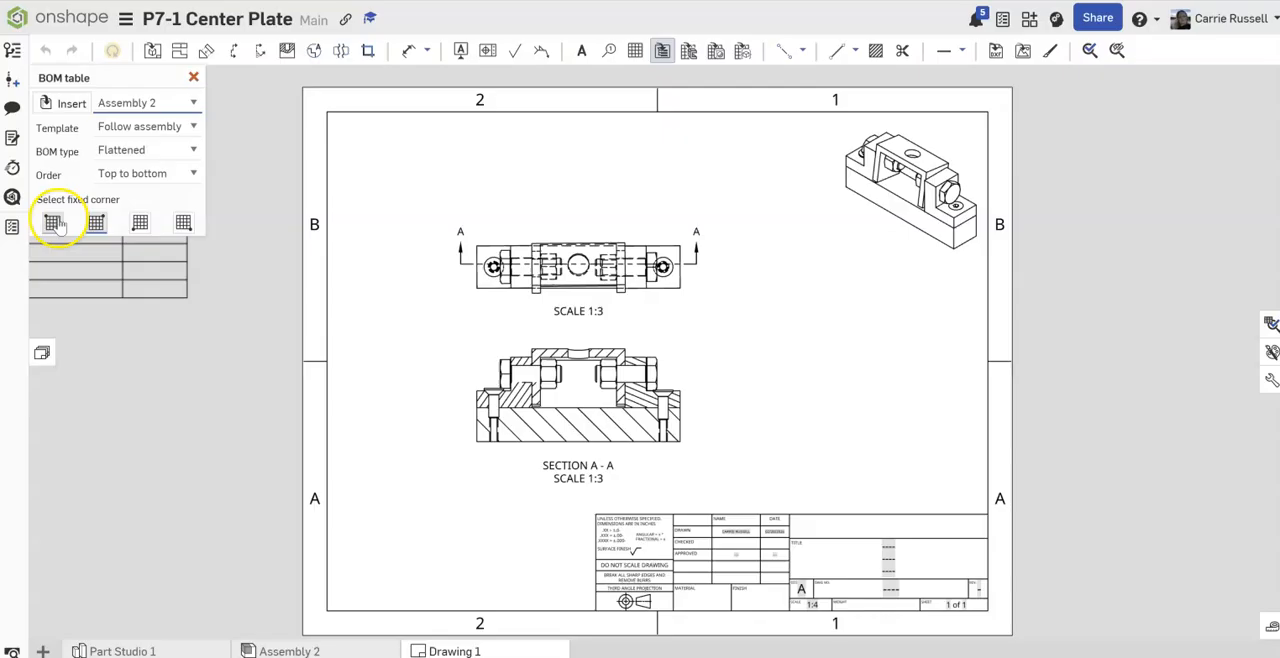
left_click(328, 112)
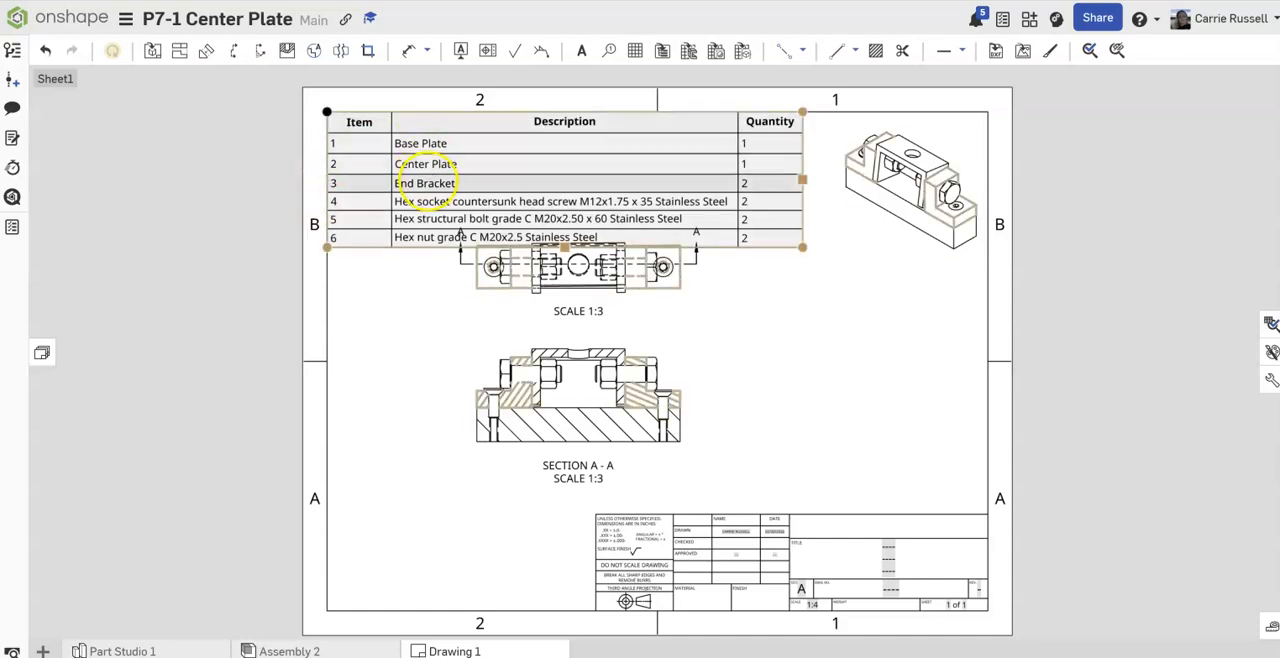
Step: Move the top view and section A-A down clear of the BOM table, with the section label clear of the title block
left_click(449, 244)
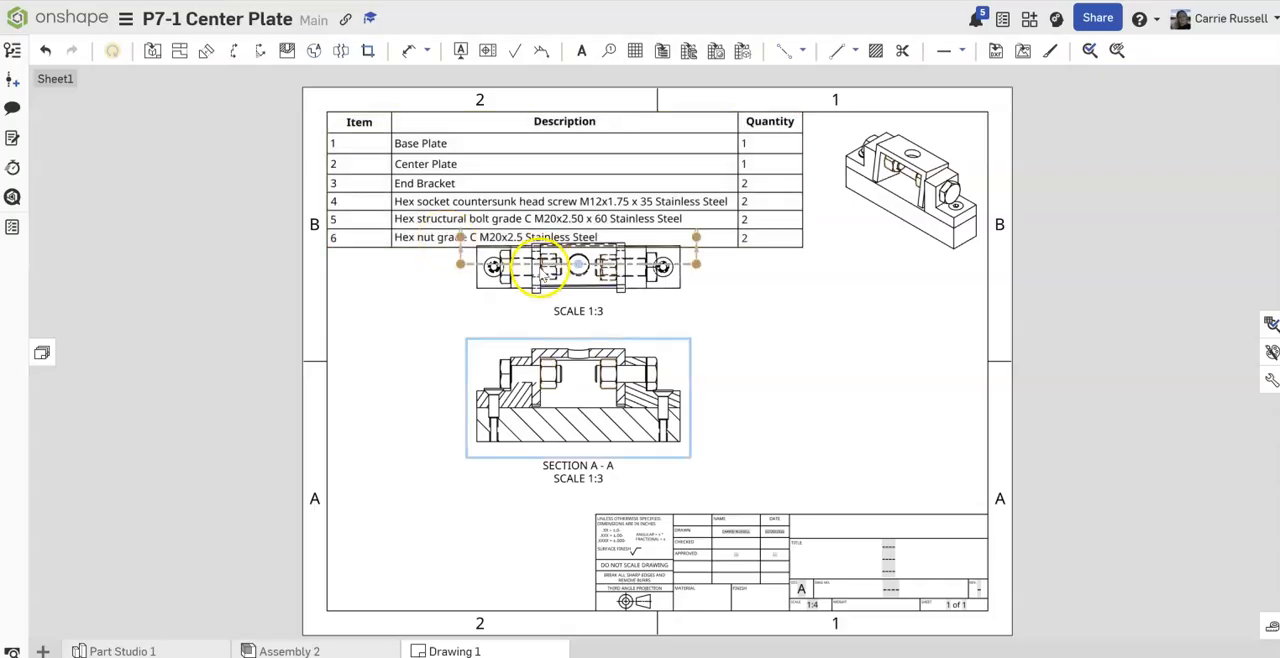
left_click_drag(550, 397, 536, 418)
left_click(560, 268)
left_click_drag(580, 287, 590, 314)
left_click_drag(578, 505, 569, 481)
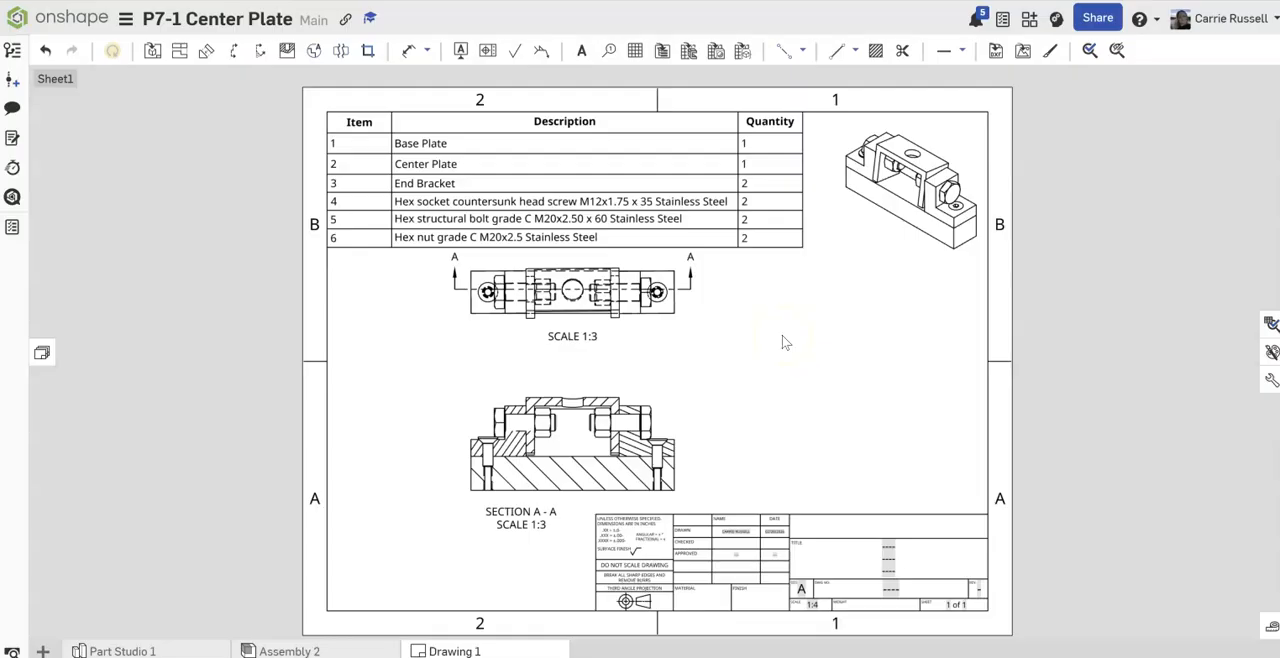
Step: Add circular item-number callouts in section A-A for the base plate, the left hex structural bolt and the center plate
left_click(609, 52)
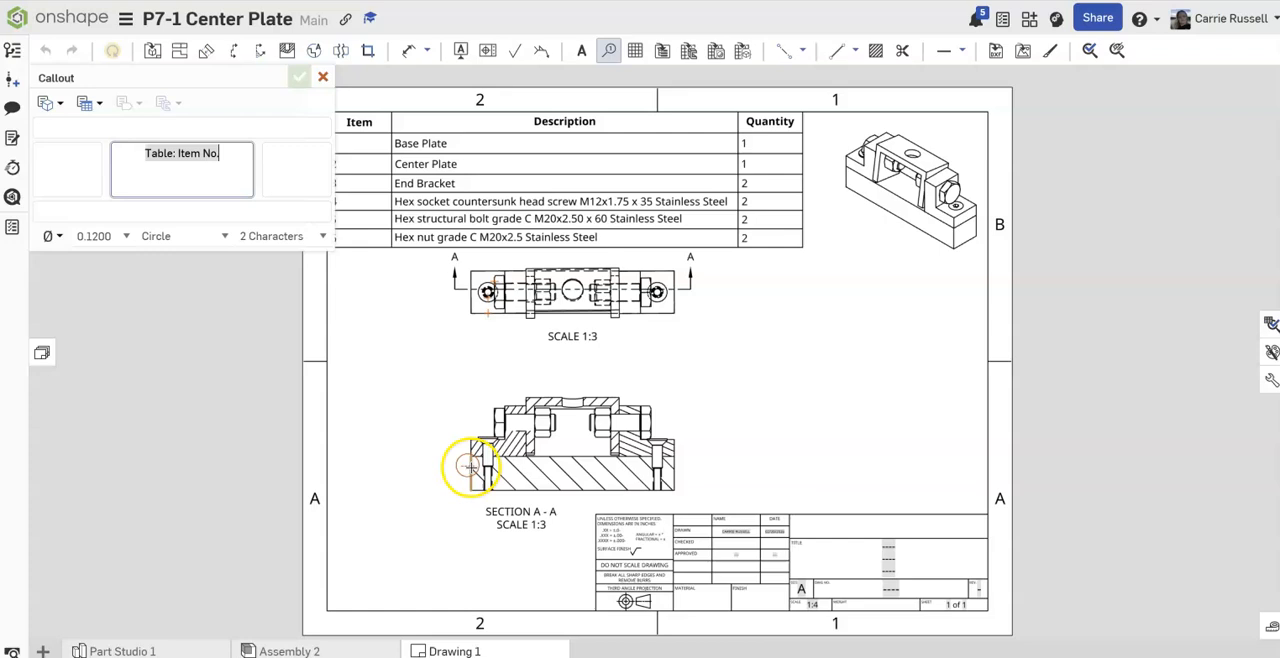
left_click(468, 466)
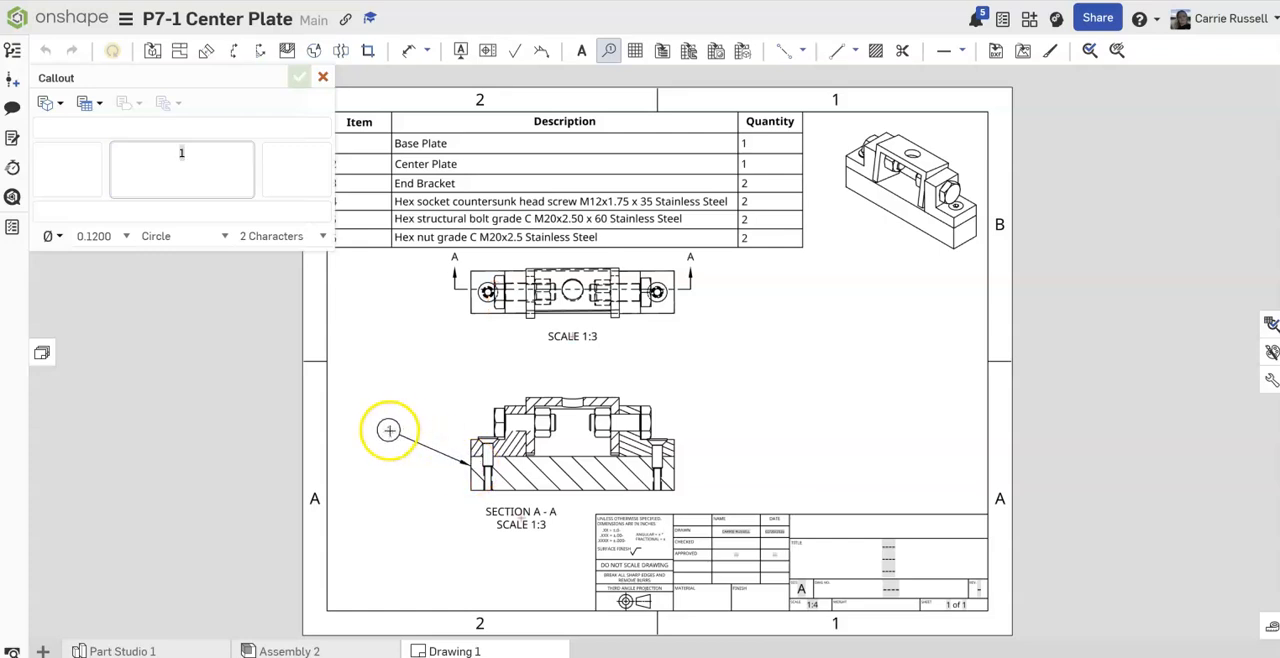
left_click(388, 430)
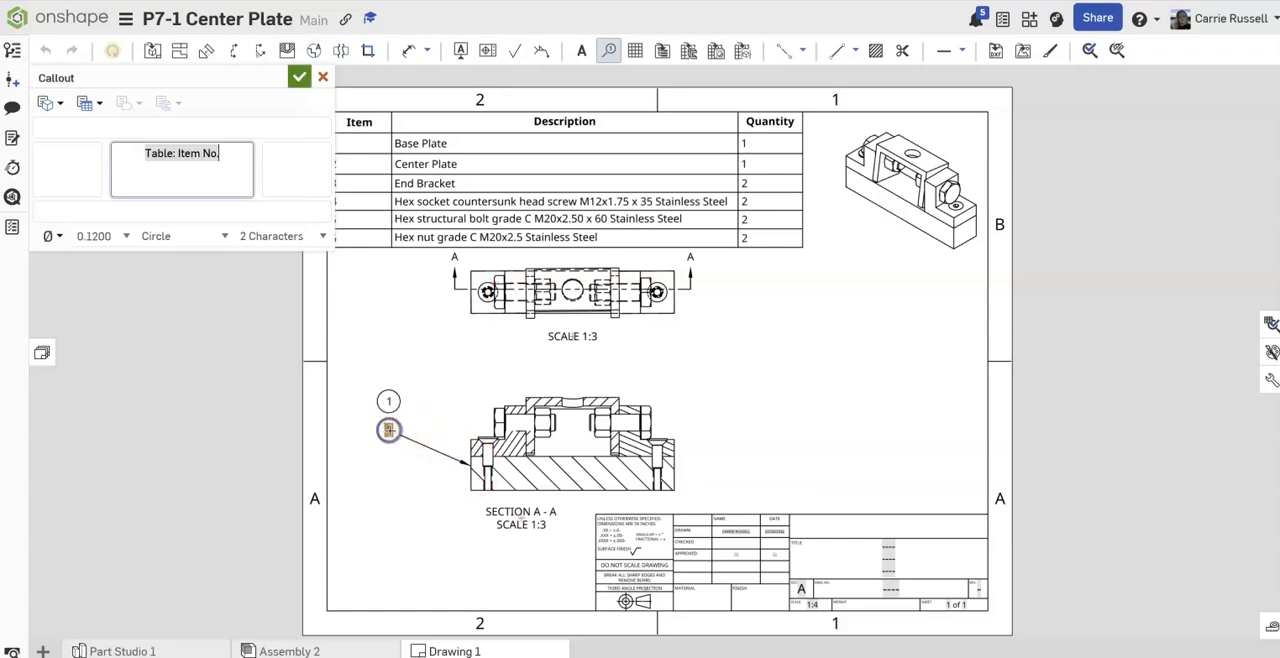
left_click(500, 412)
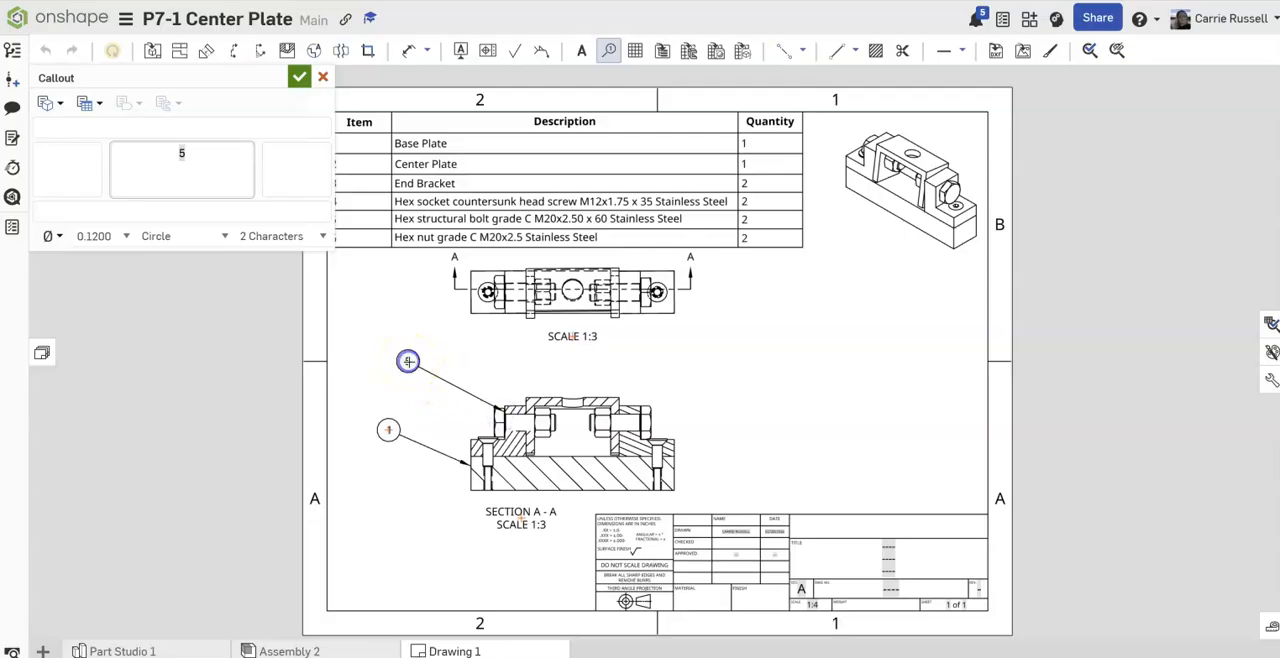
left_click(407, 361)
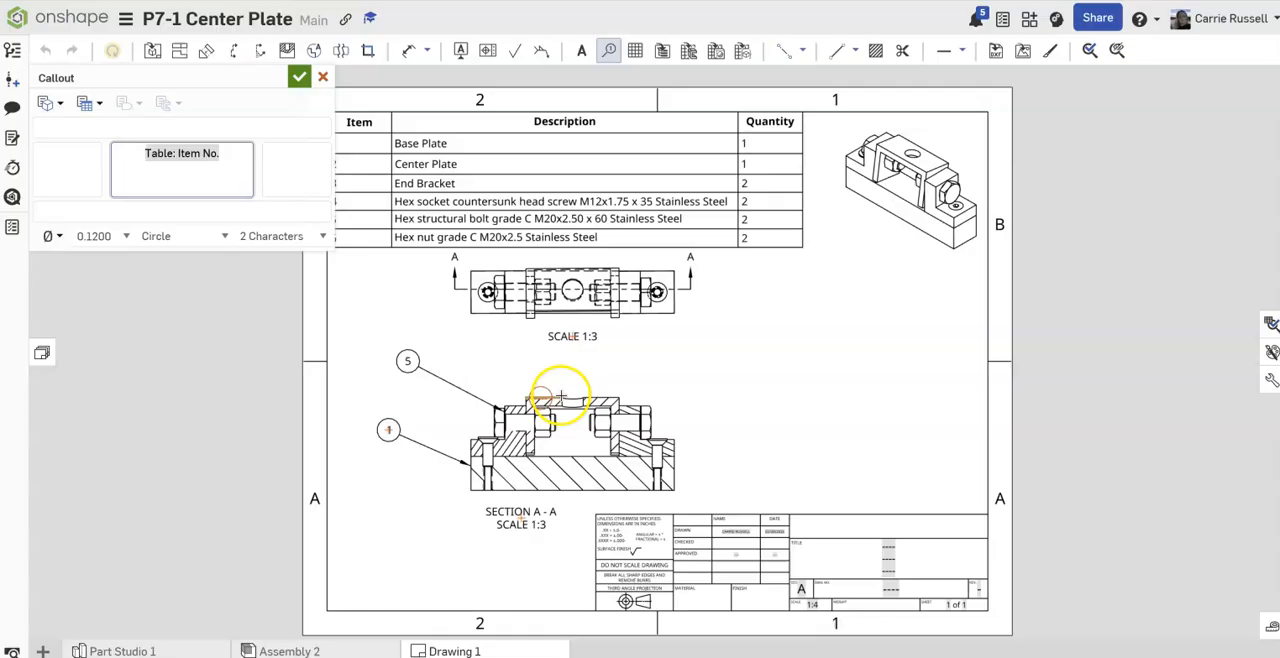
left_click(542, 396)
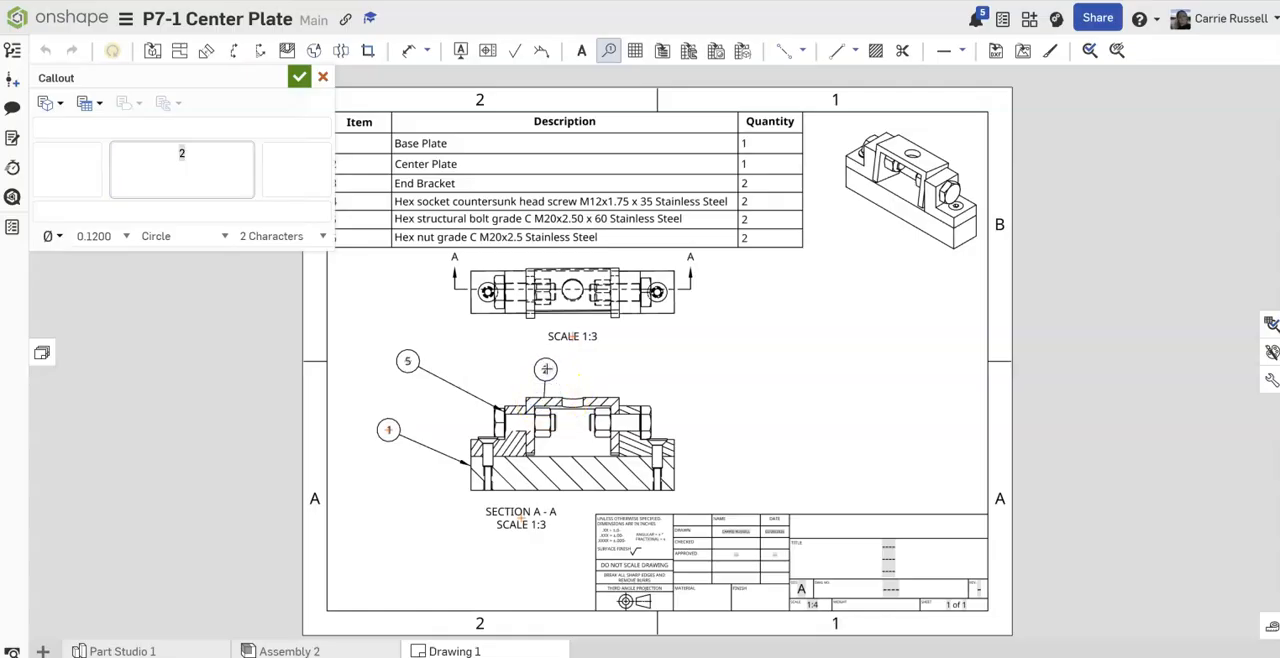
left_click(544, 364)
Step: Balloon the right end bracket, hex nut and countersunk screw in section A-A, and move the bolt and base plate balloons closer to the view
left_click(628, 405)
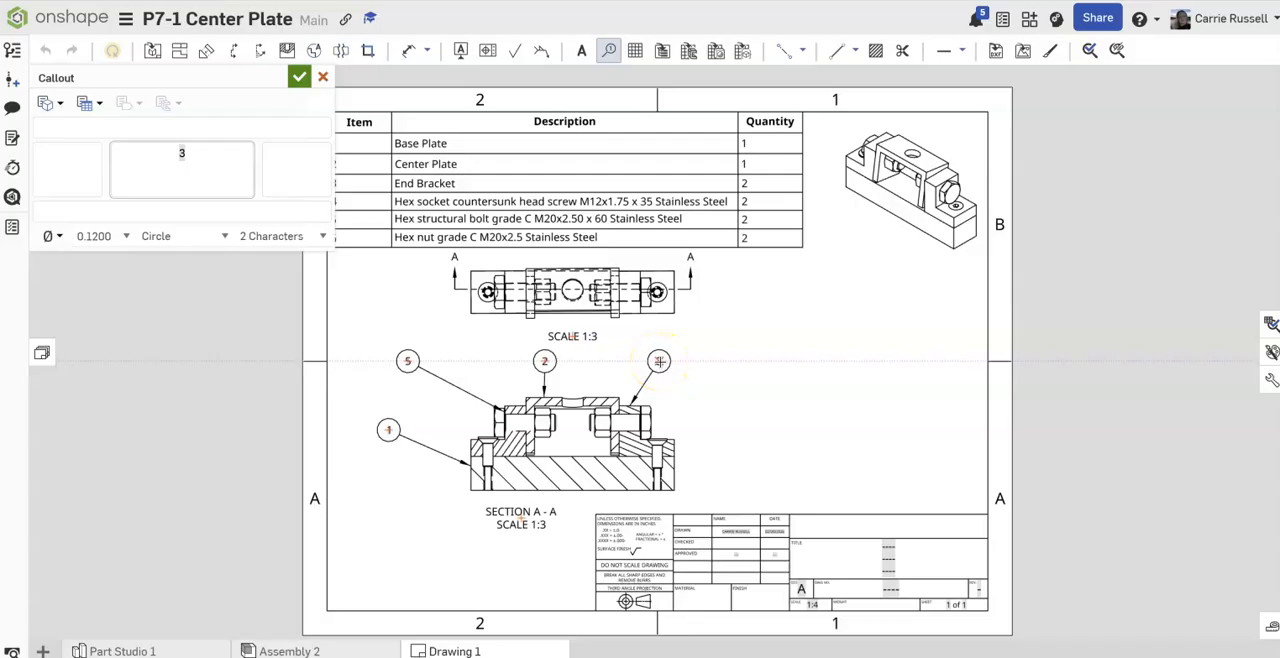
left_click(659, 361)
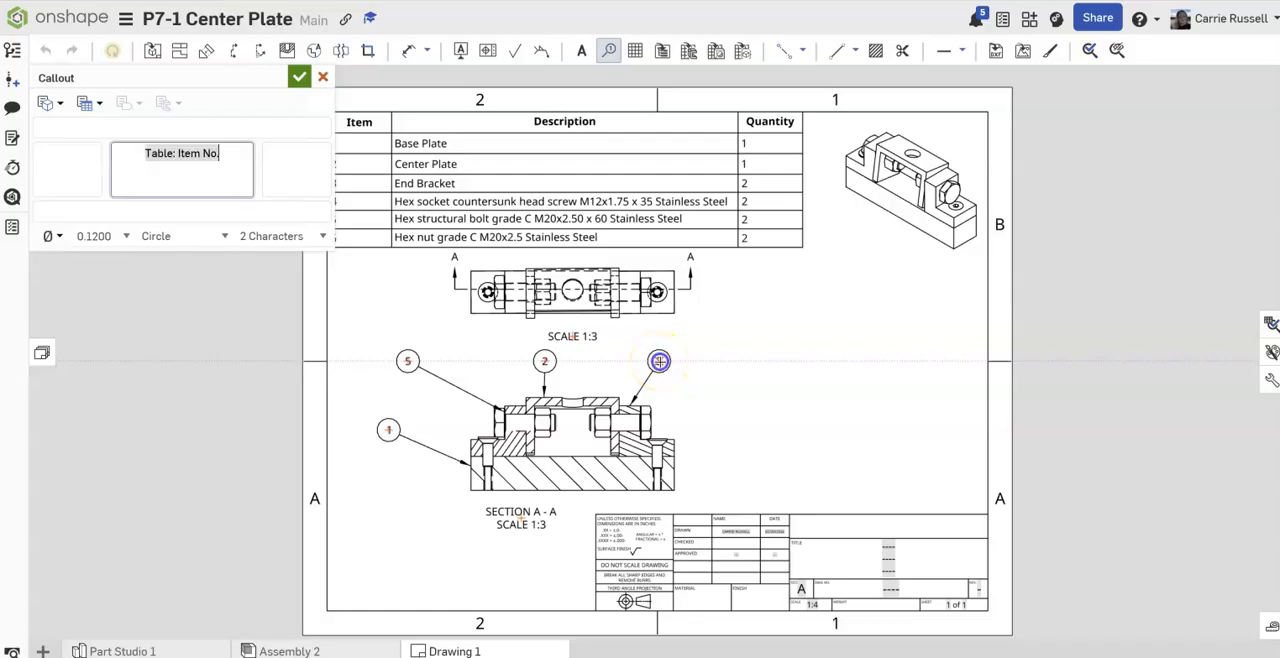
left_click(602, 420)
left_click(617, 362)
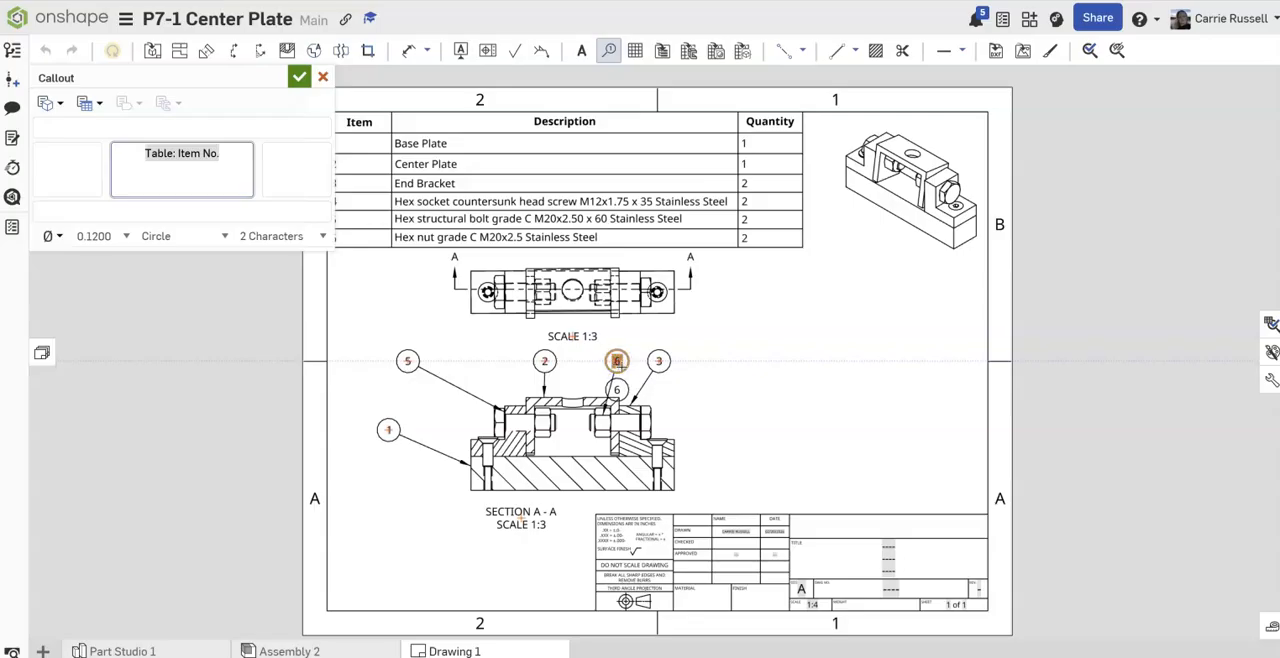
left_click(658, 440)
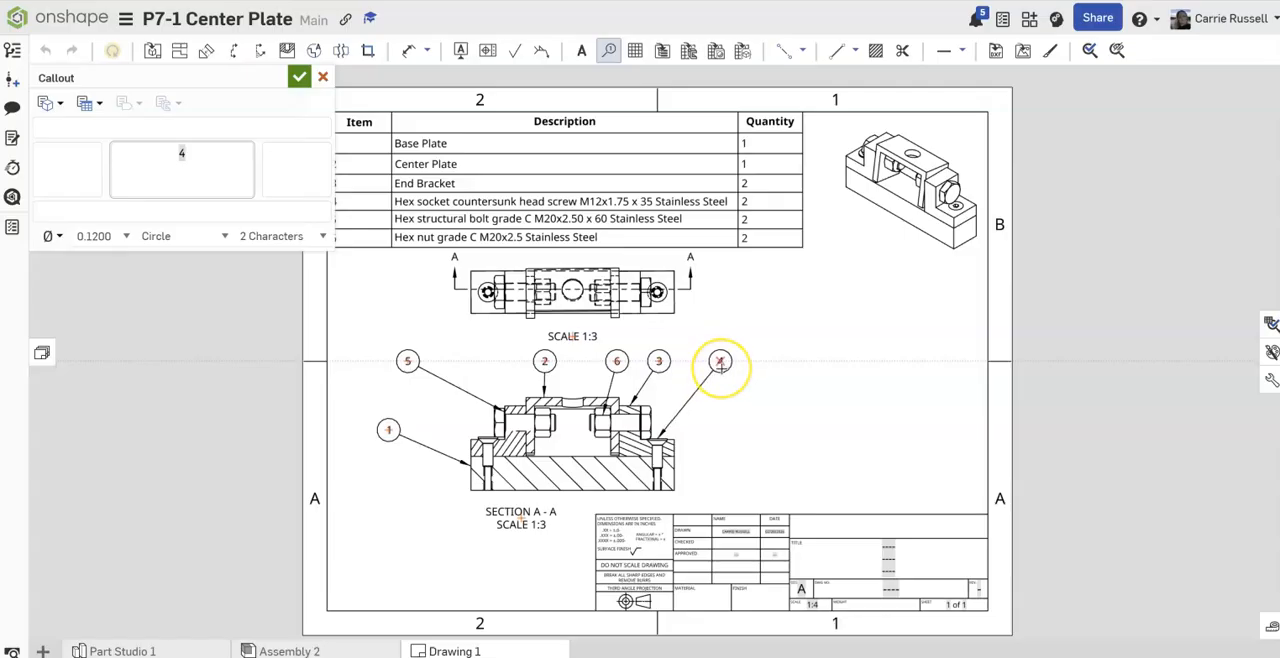
left_click(720, 364)
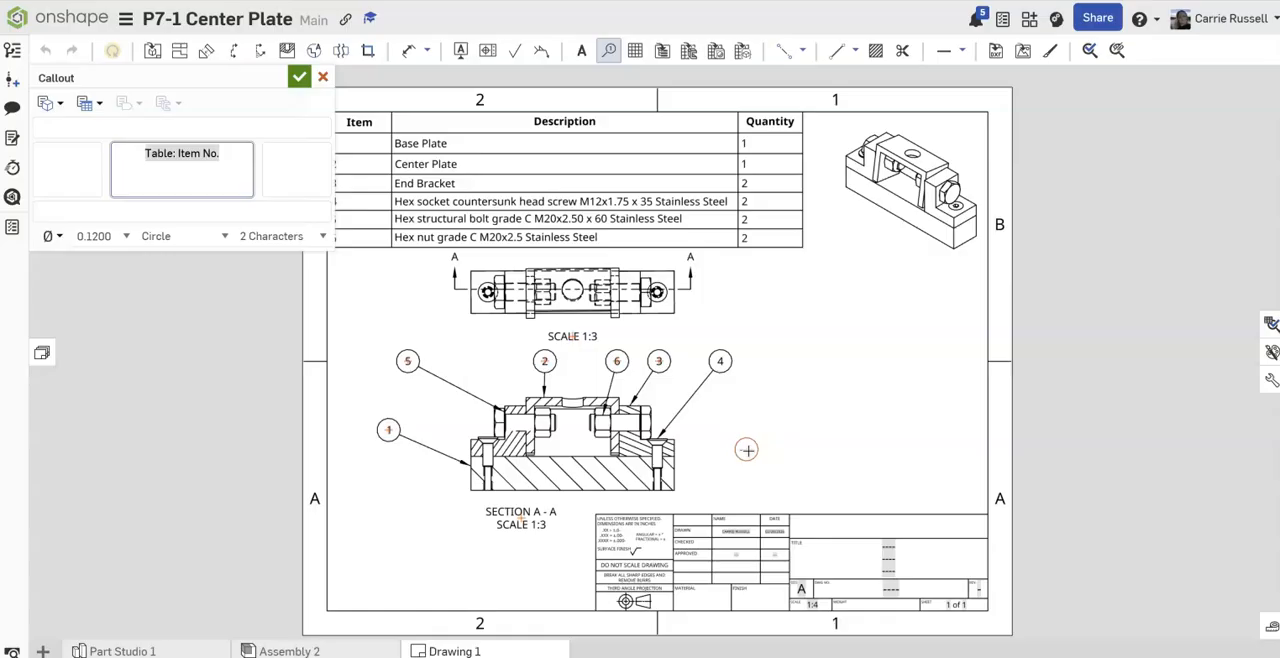
key("Escape")
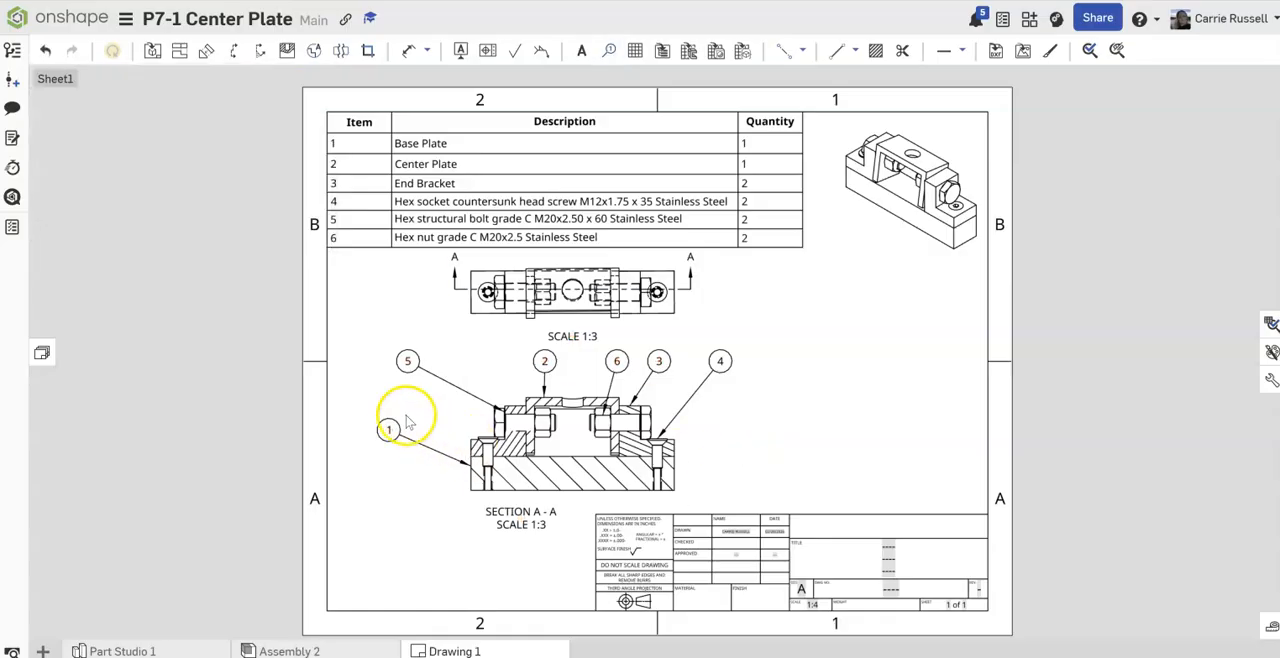
left_click_drag(428, 372, 463, 365)
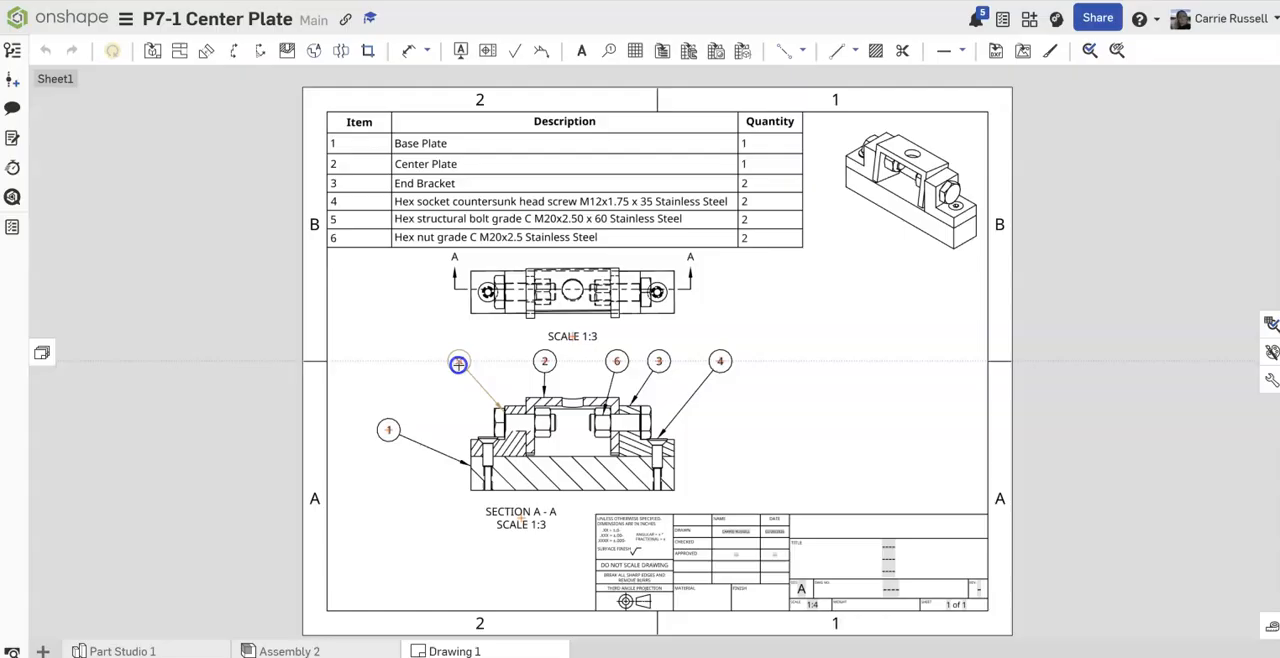
left_click_drag(389, 429, 407, 426)
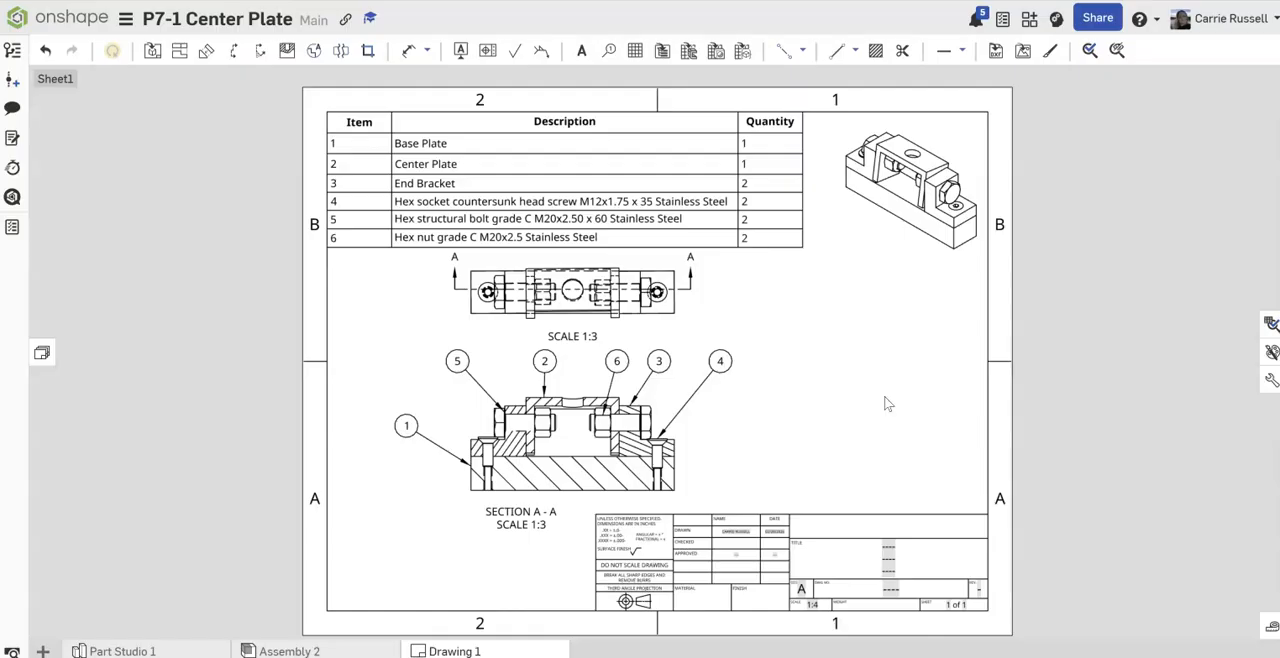
Step: Enter KING HIGH SCHOOL in the organization field above the title in the title block
left_click(886, 520)
double_click(886, 520)
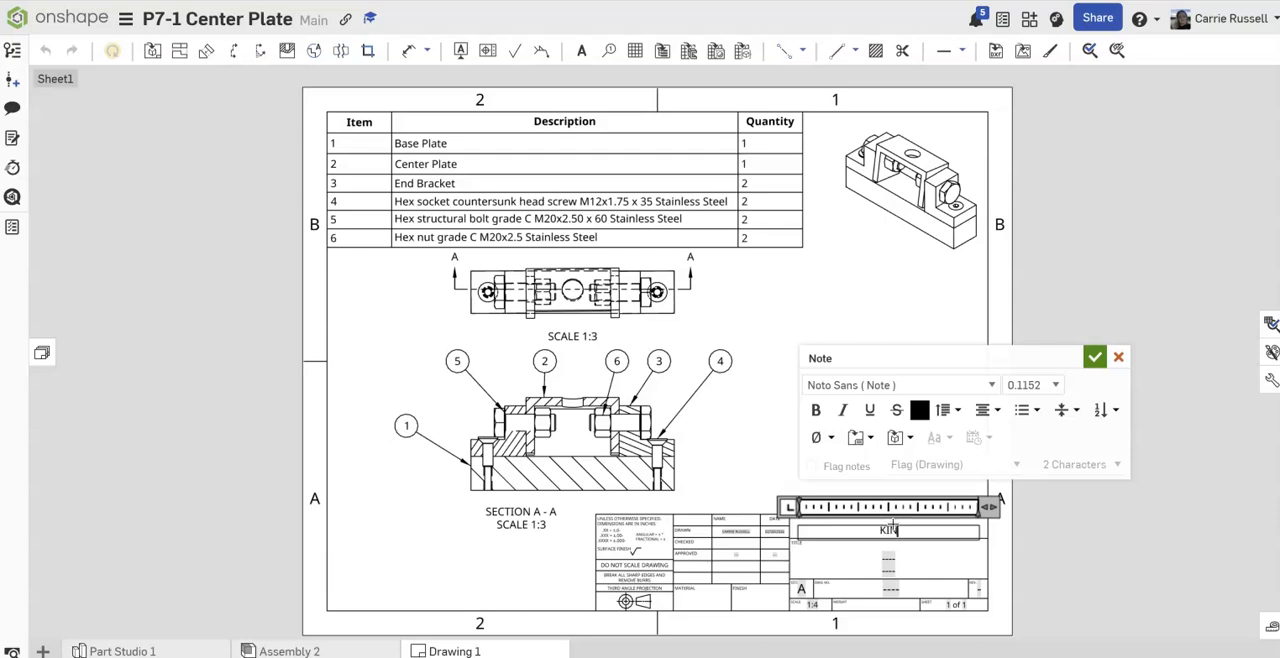
type("KING HIGH SCHOOL")
Step: Enter DRILL JIG as the drawing title in the title block
left_click(890, 560)
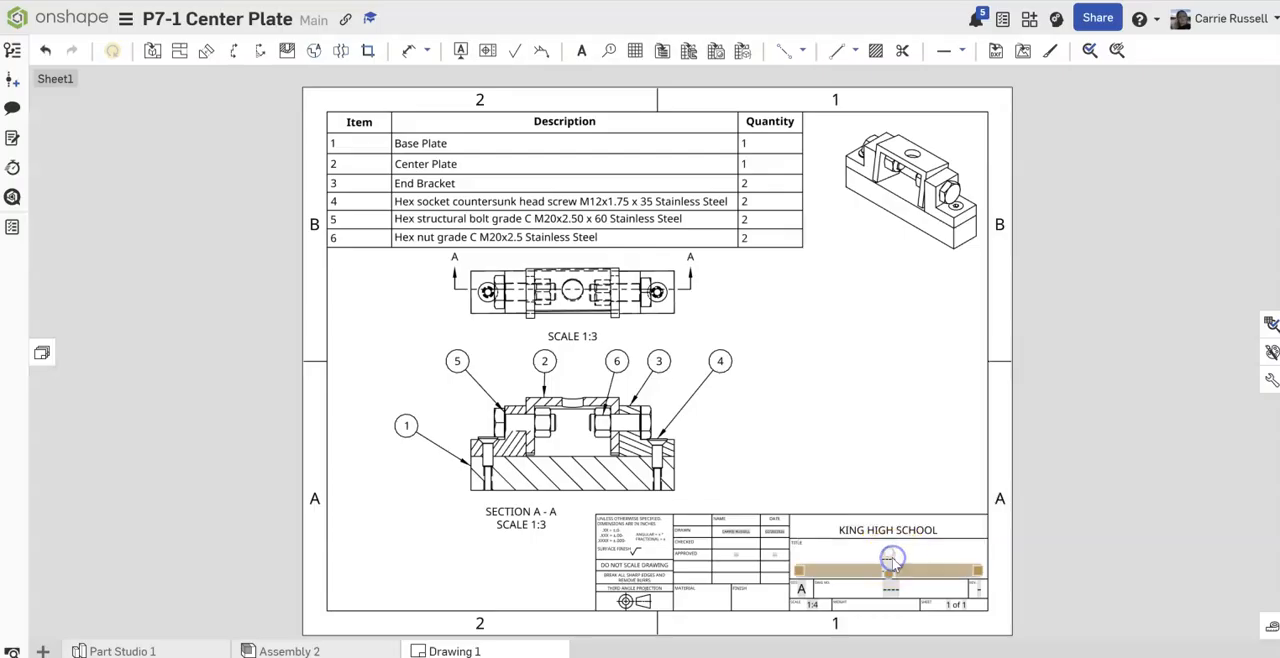
double_click(891, 565)
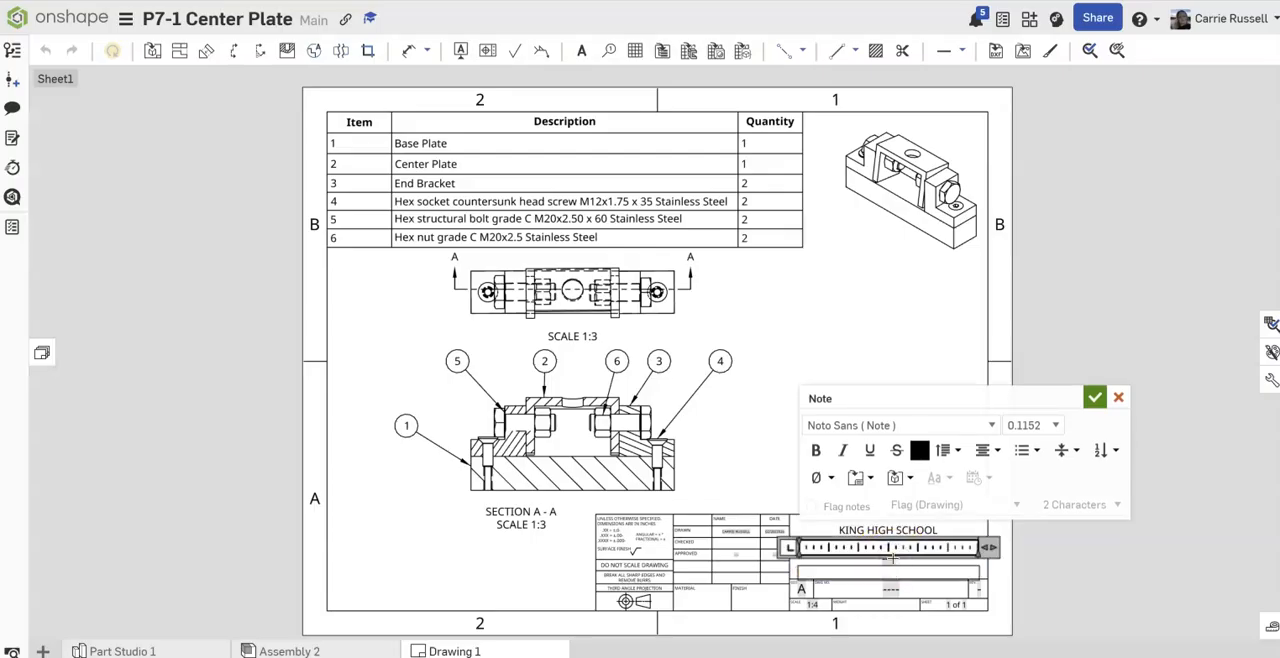
left_click(1095, 397)
double_click(897, 562)
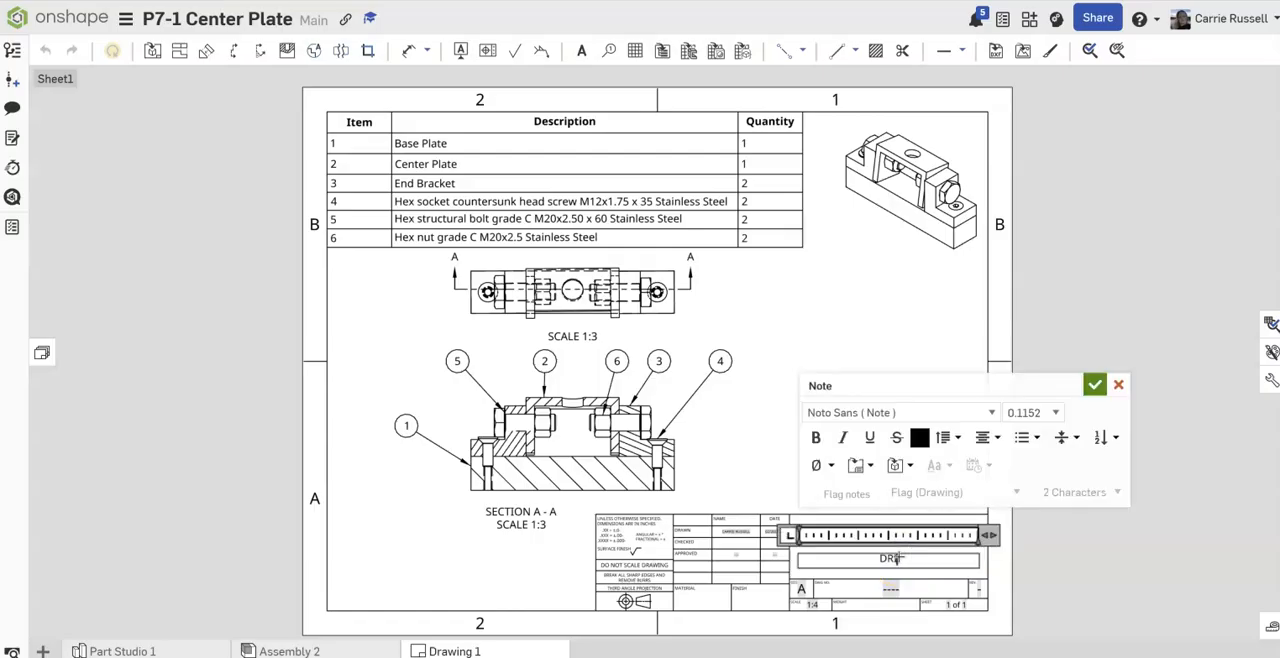
type("DRILLING")
key("BackSpace")
key("BackSpace")
key("BackSpace")
type("L JIG")
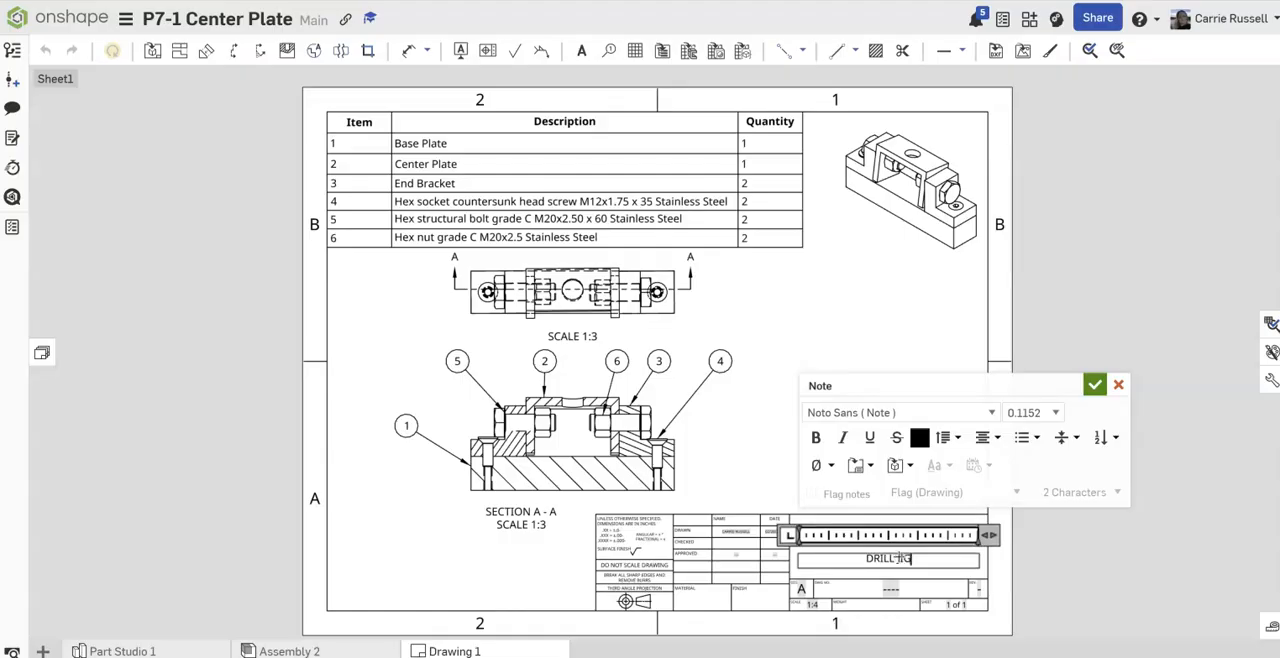
left_click(1095, 385)
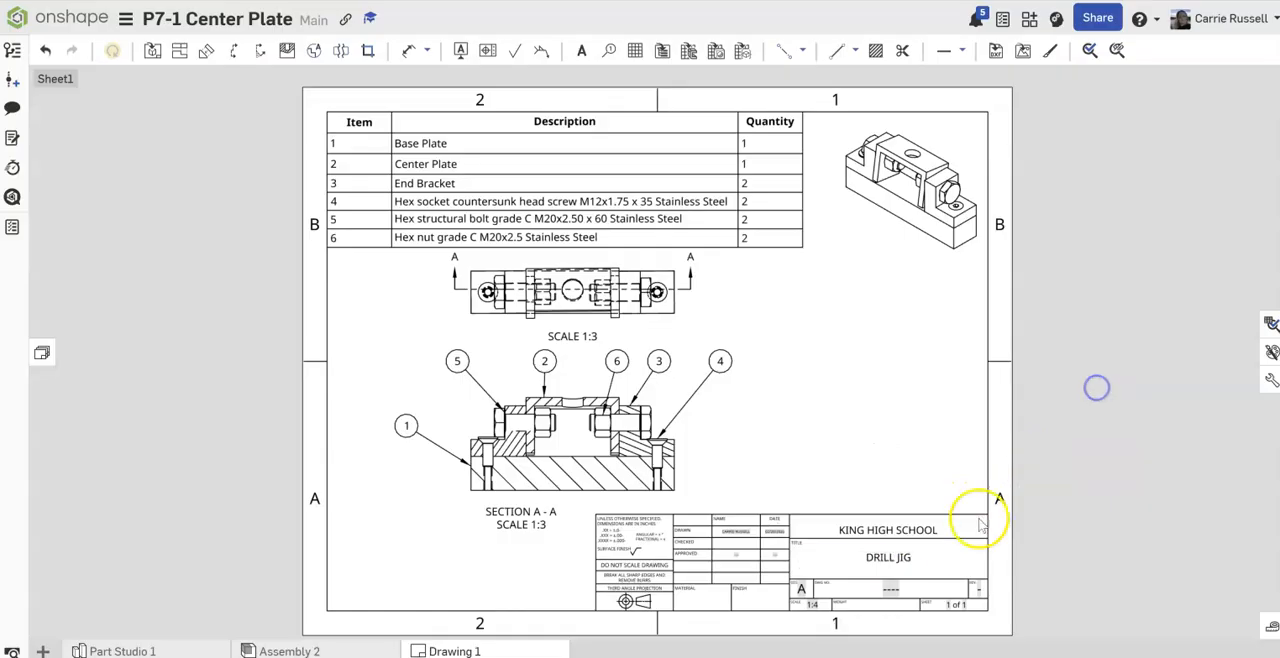
Step: Add P8-1 to the drawing part number field of the title block
double_click(895, 589)
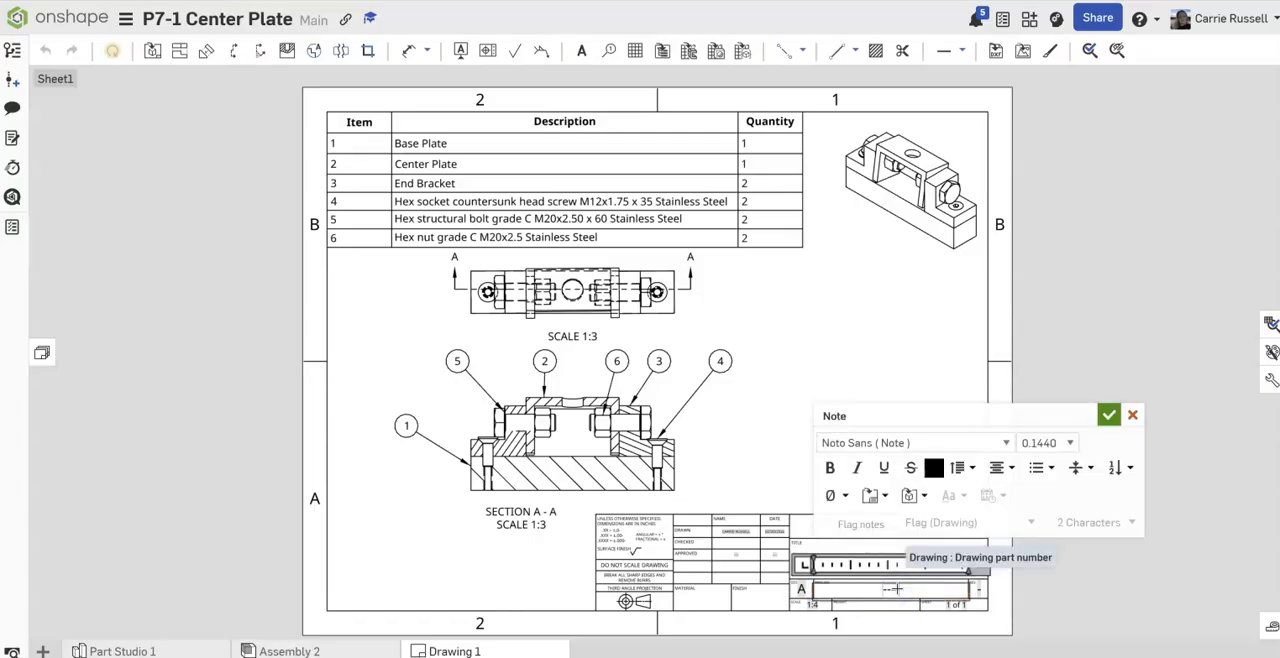
type("P7-1")
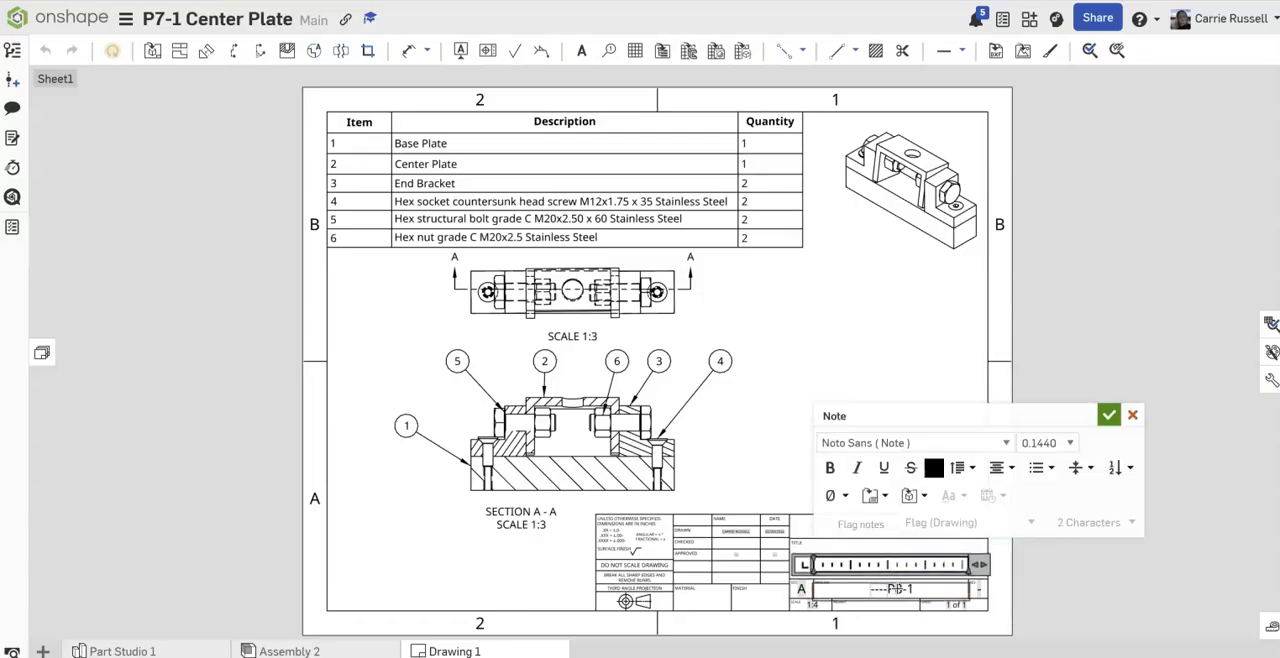
left_click(1108, 422)
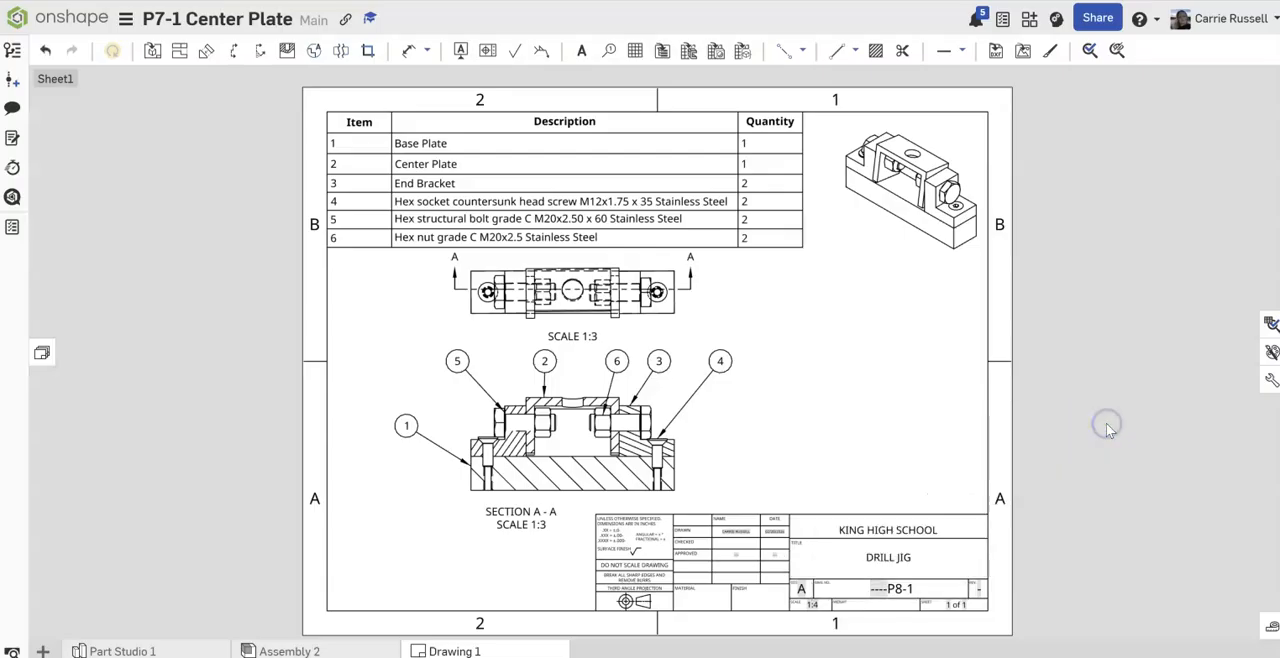
Step: Set the sheet scale in the title block to 1:3, leaving the weight field blank
double_click(815, 605)
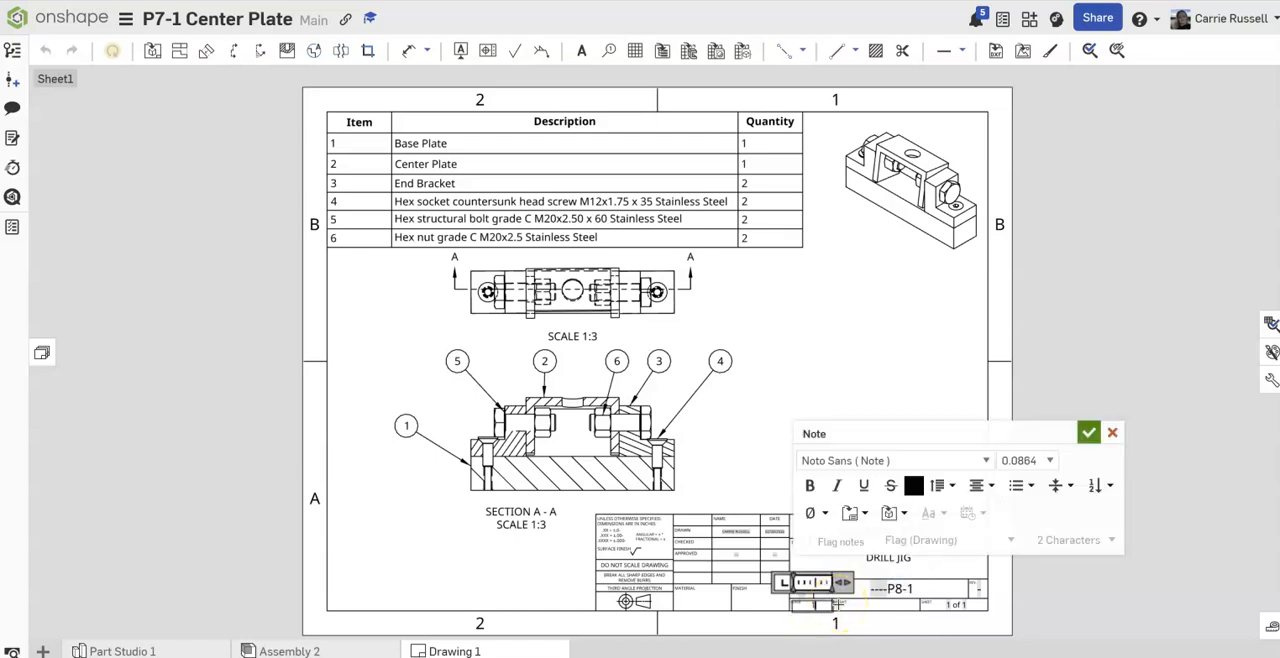
left_click(1087, 432)
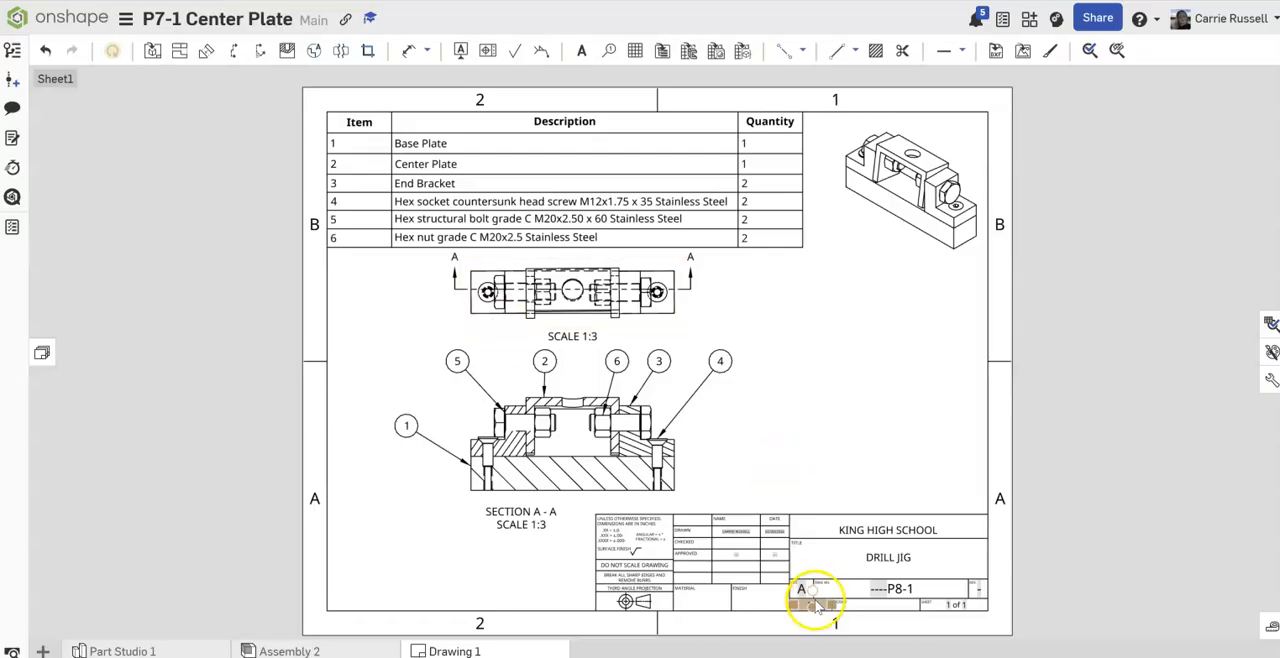
double_click(880, 590)
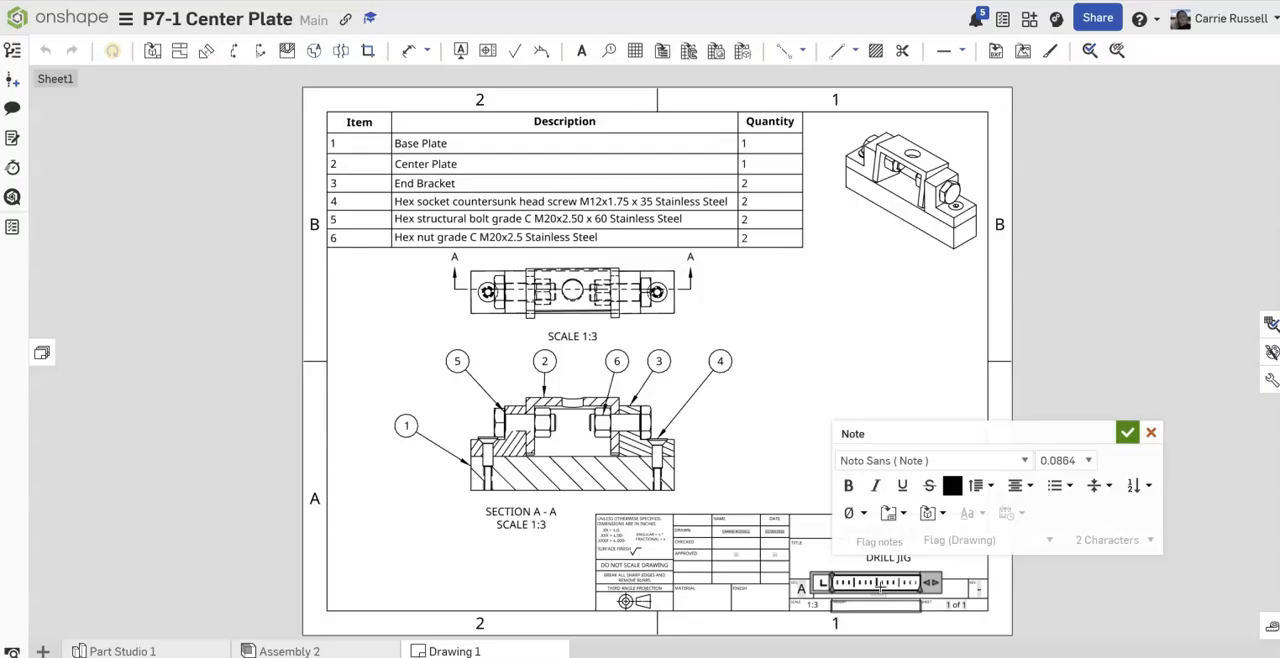
left_click(1151, 434)
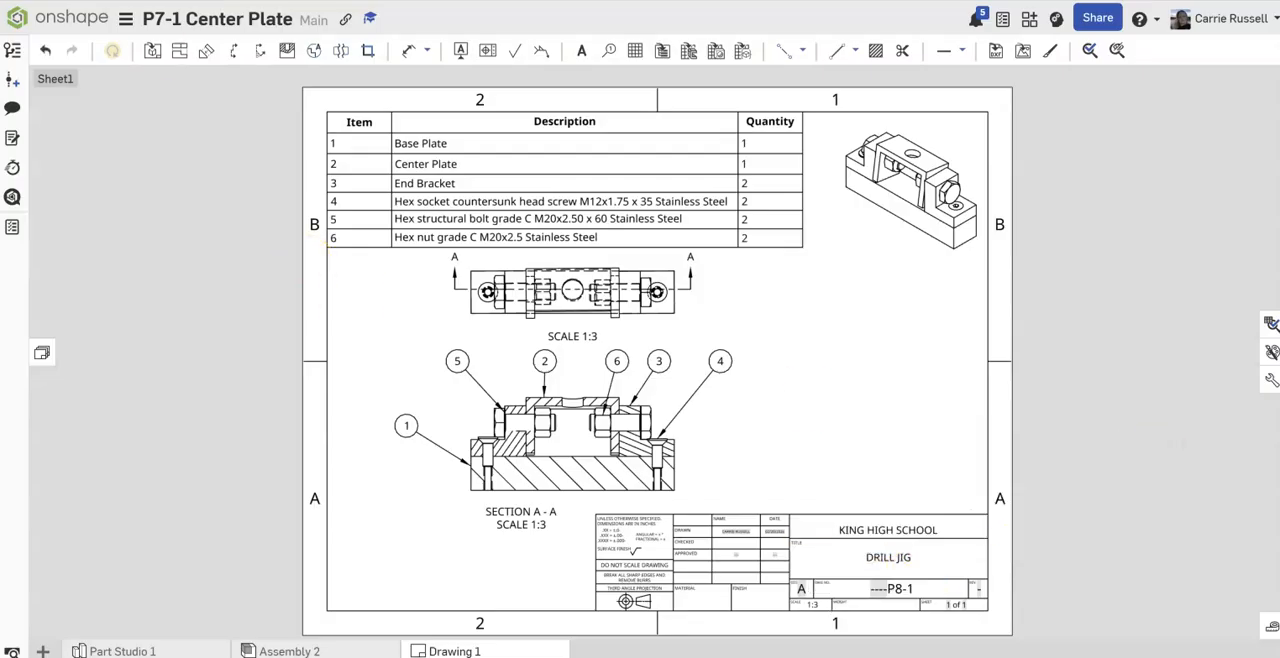